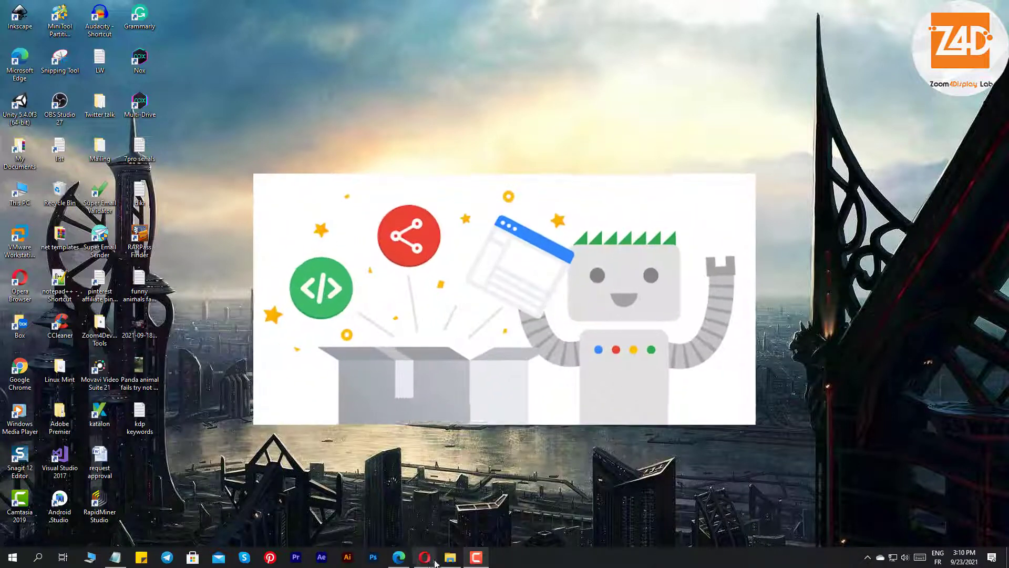
Search Google for zoom4display from Opera's Speed Dial.
{"action": "mouse_move", "coordinate": [450, 556]}
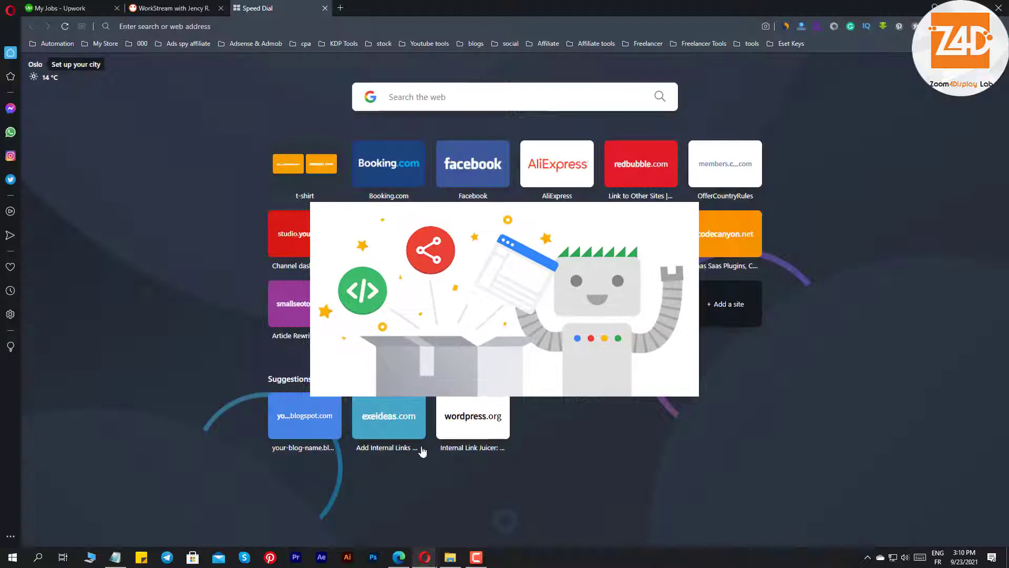
{"action": "left_click", "coordinate": [427, 93]}
{"action": "type", "text": "zoom4"}
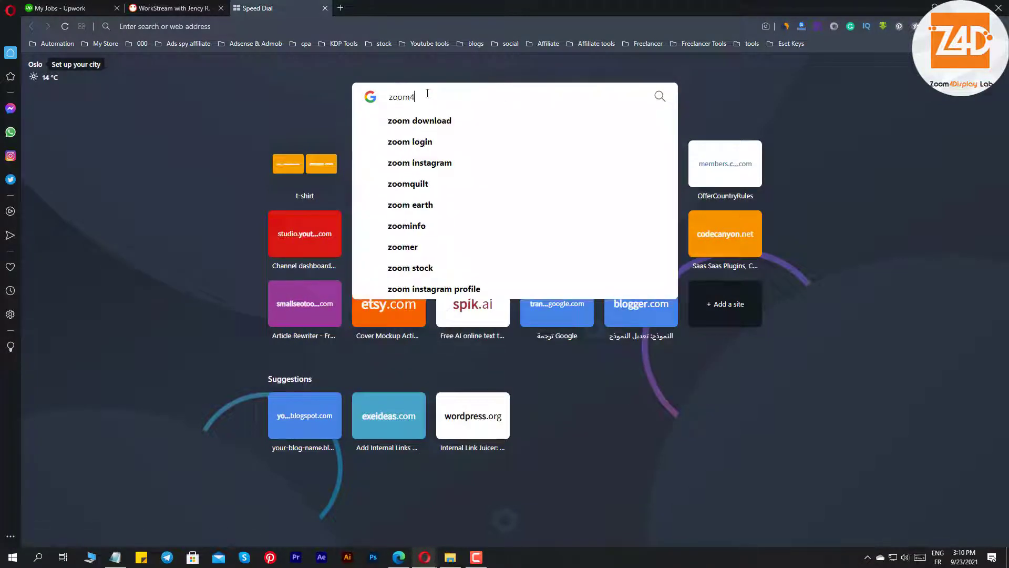
{"action": "type", "text": "display"}
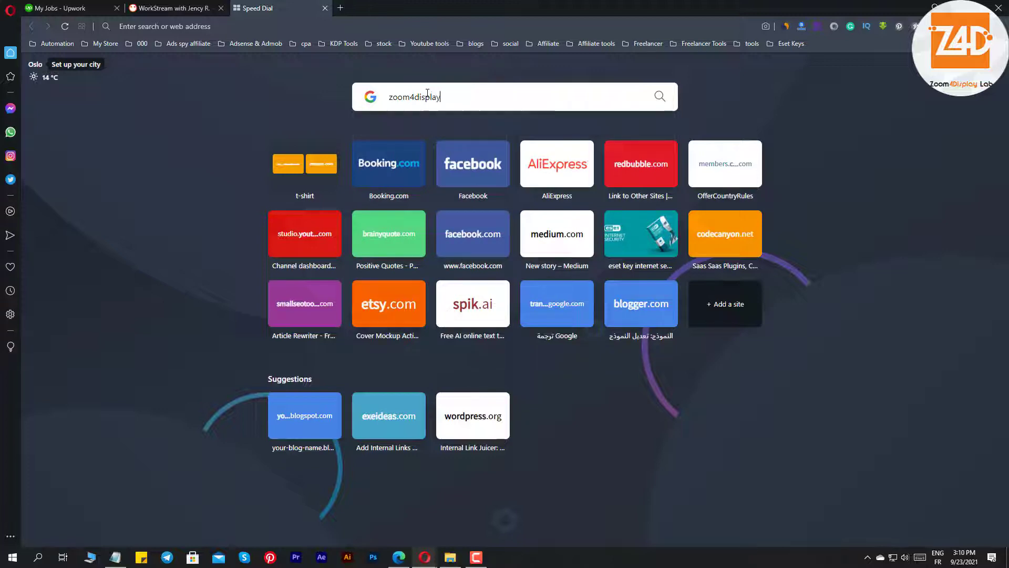
{"action": "key", "text": "Return"}
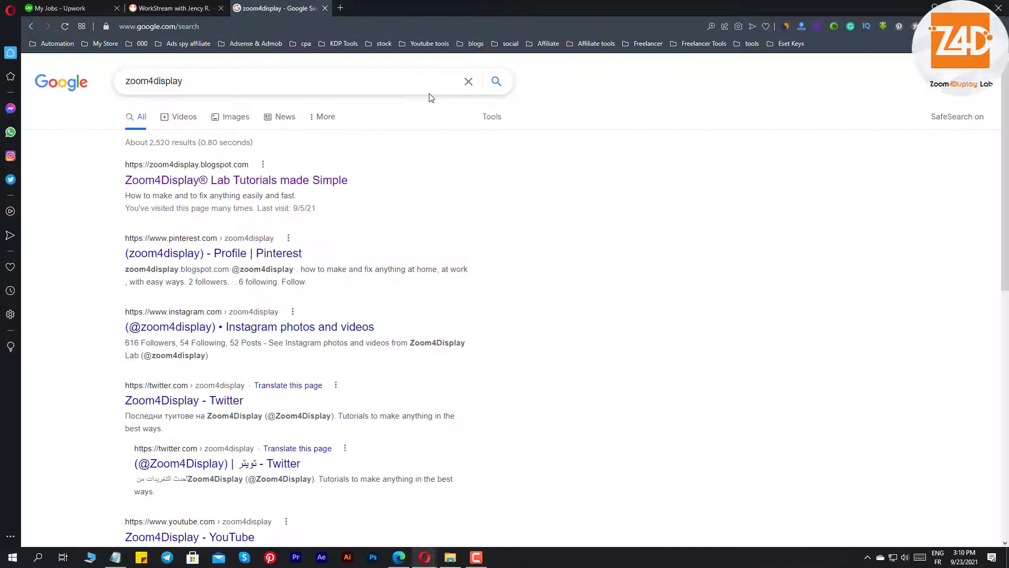
Open the Zoom4Display Lab Tutorials blog result and scroll through it.
{"action": "left_click", "coordinate": [323, 181]}
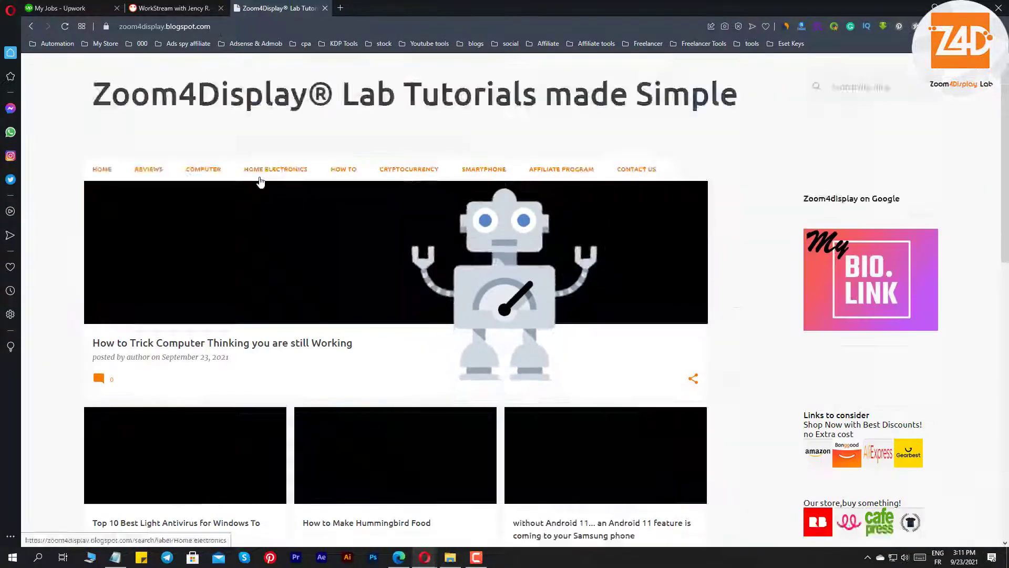
{"action": "scroll", "coordinate": [273, 158], "scroll_direction": "down", "scroll_amount": 3}
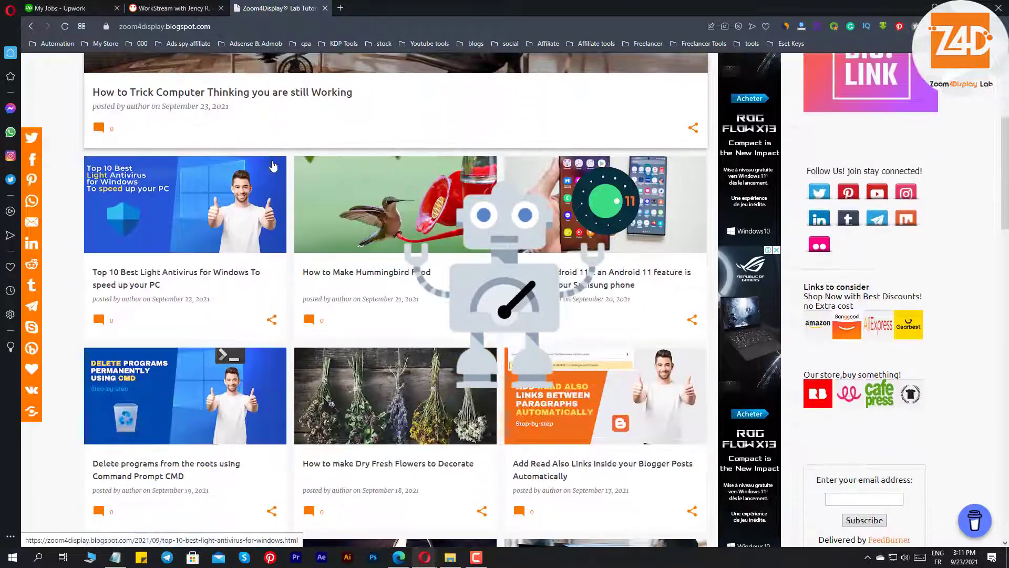
{"action": "scroll", "coordinate": [273, 166], "scroll_direction": "down", "scroll_amount": 4}
{"action": "scroll", "coordinate": [273, 166], "scroll_direction": "down", "scroll_amount": 5}
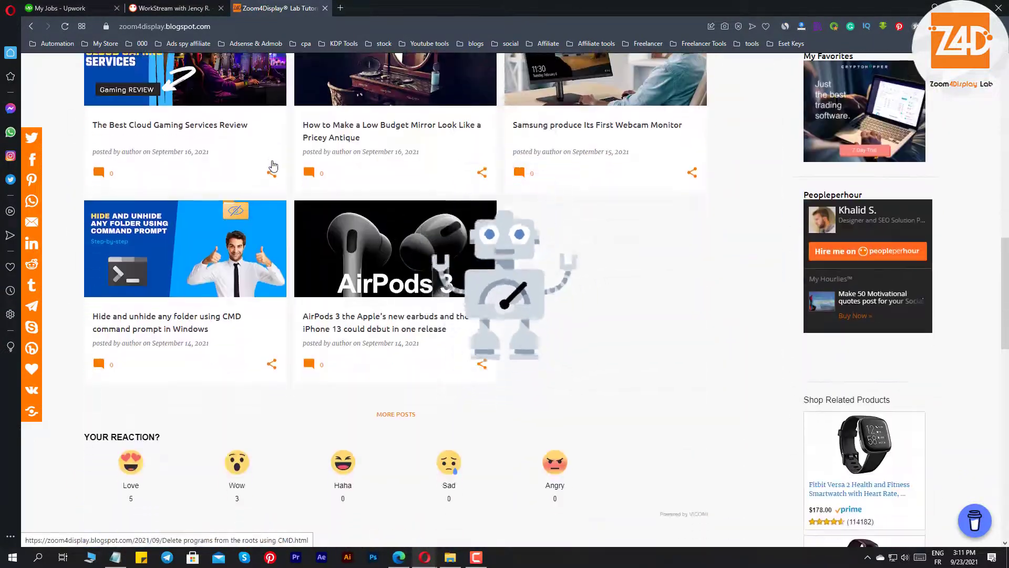
{"action": "scroll", "coordinate": [273, 166], "scroll_direction": "up", "scroll_amount": 3}
{"action": "scroll", "coordinate": [273, 166], "scroll_direction": "up", "scroll_amount": 12}
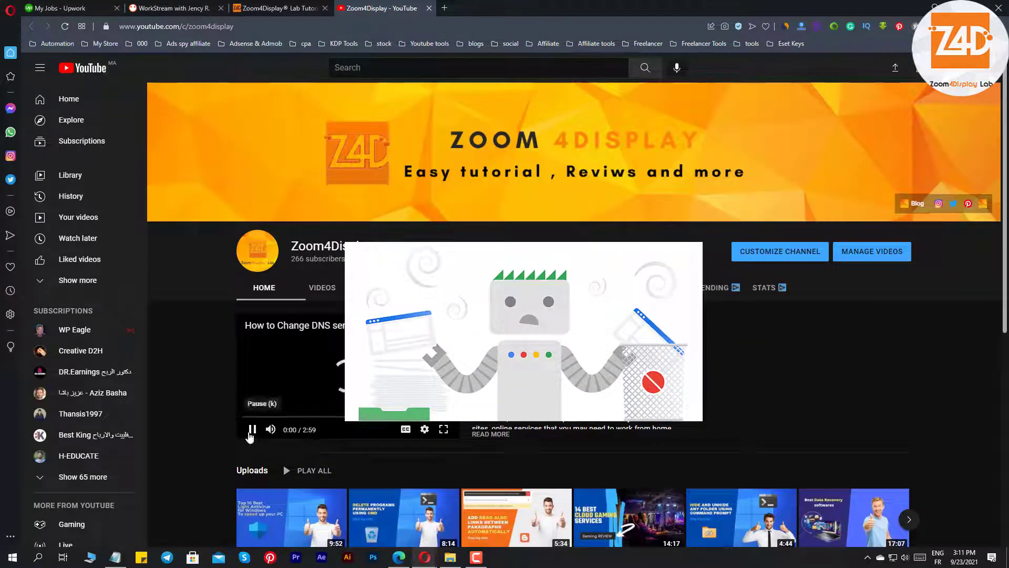
Pause the Zoom4Display channel trailer and scroll the Home tab down and back up.
{"action": "left_click", "coordinate": [250, 431]}
{"action": "scroll", "coordinate": [574, 316], "scroll_direction": "down", "scroll_amount": 2}
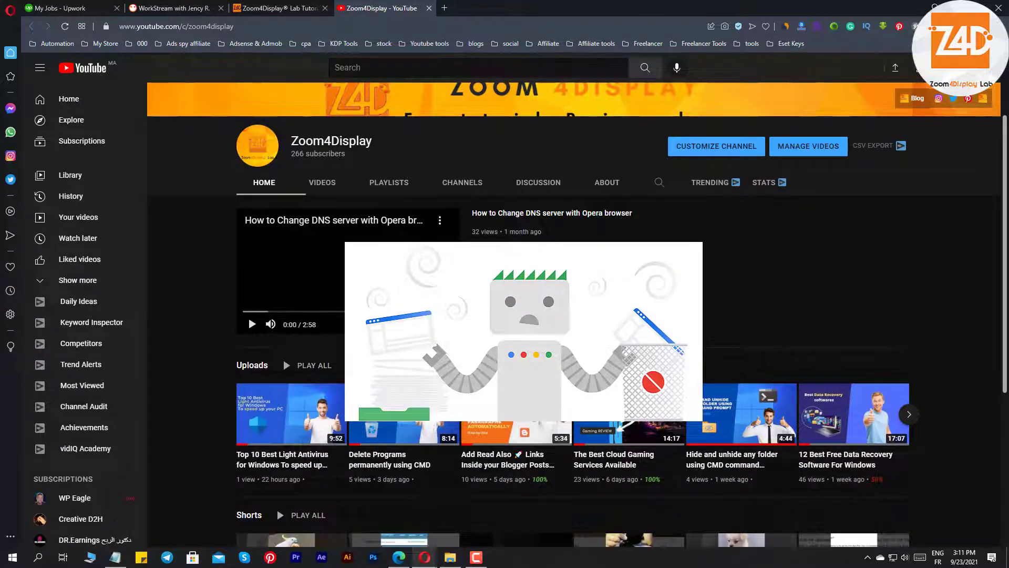
{"action": "scroll", "coordinate": [592, 328], "scroll_direction": "down", "scroll_amount": 5}
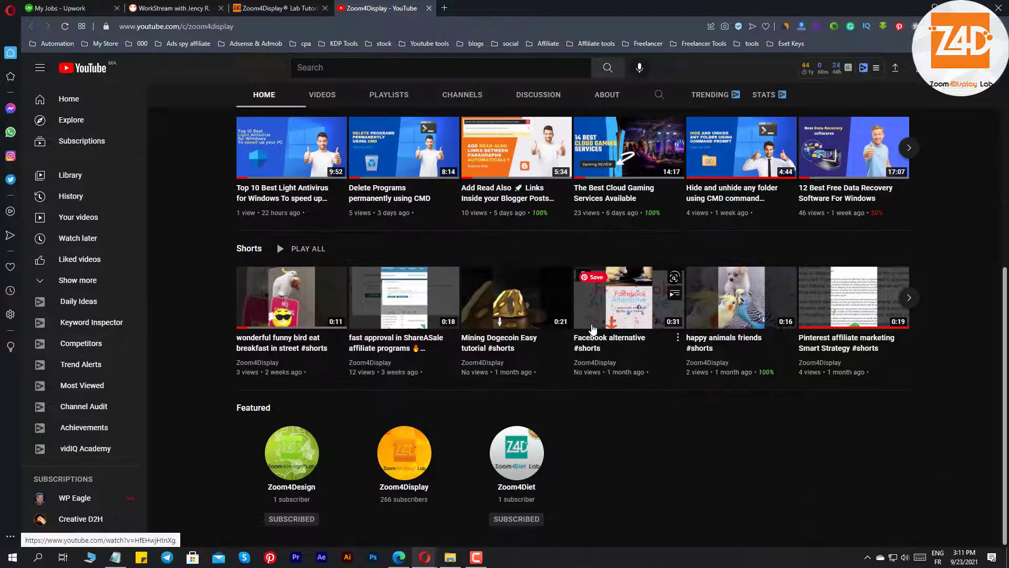
{"action": "scroll", "coordinate": [592, 329], "scroll_direction": "up", "scroll_amount": 2}
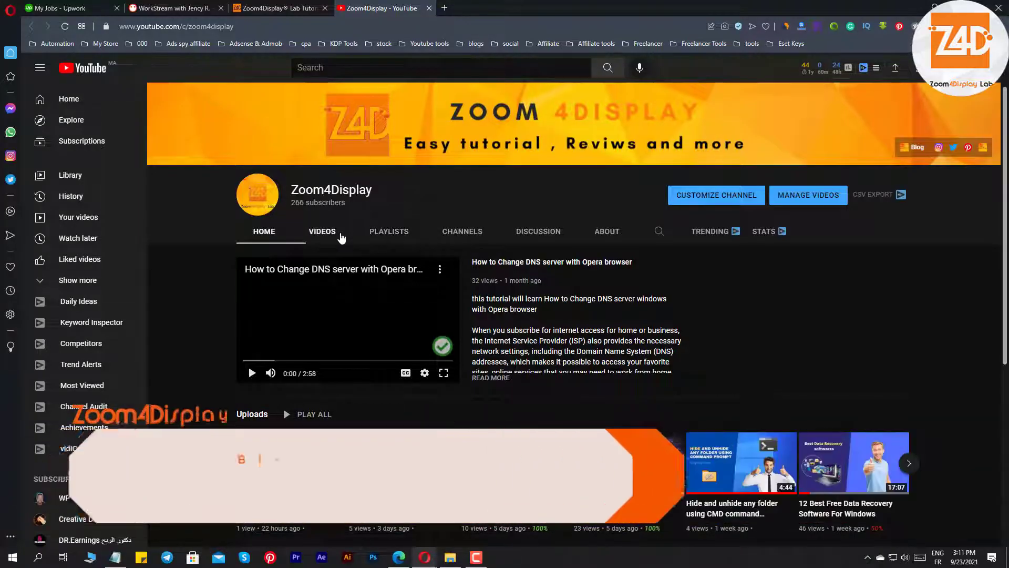
Browse the Zoom4Display Videos grid, then switch to the channel's Playlists.
{"action": "left_click", "coordinate": [341, 236]}
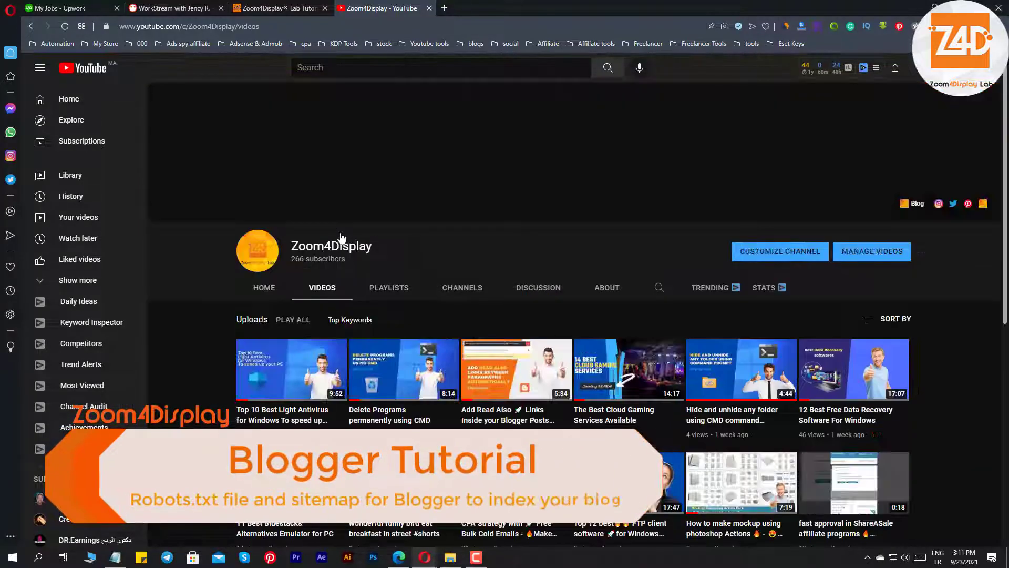
{"action": "scroll", "coordinate": [404, 253], "scroll_direction": "down", "scroll_amount": 6}
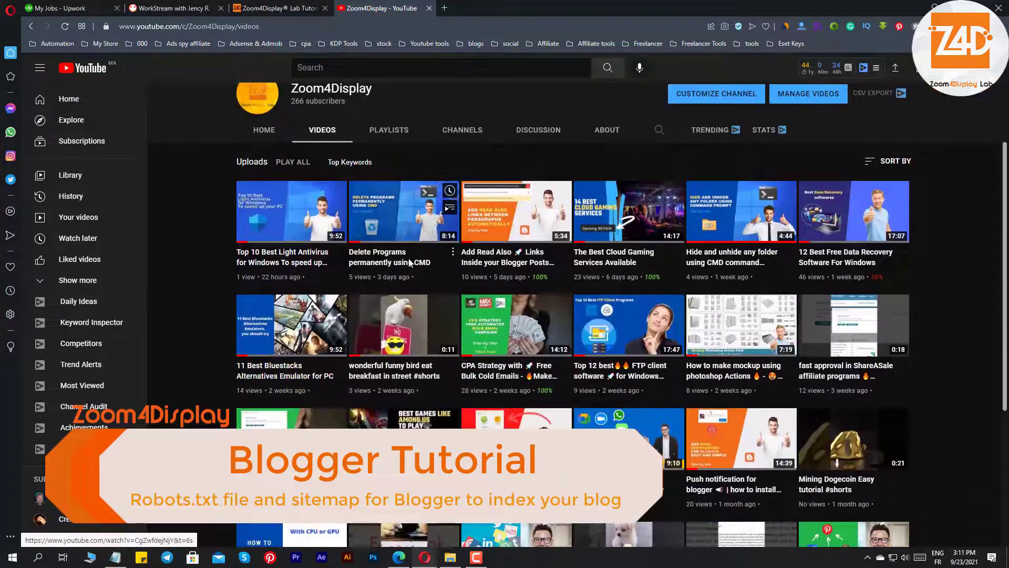
{"action": "scroll", "coordinate": [409, 263], "scroll_direction": "down", "scroll_amount": 4}
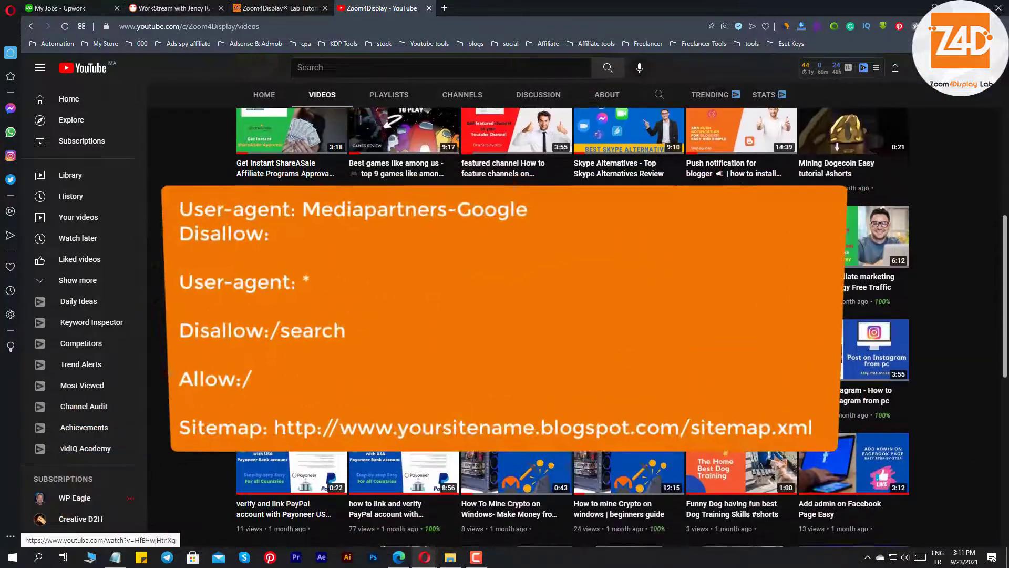
{"action": "scroll", "coordinate": [409, 263], "scroll_direction": "up", "scroll_amount": 6}
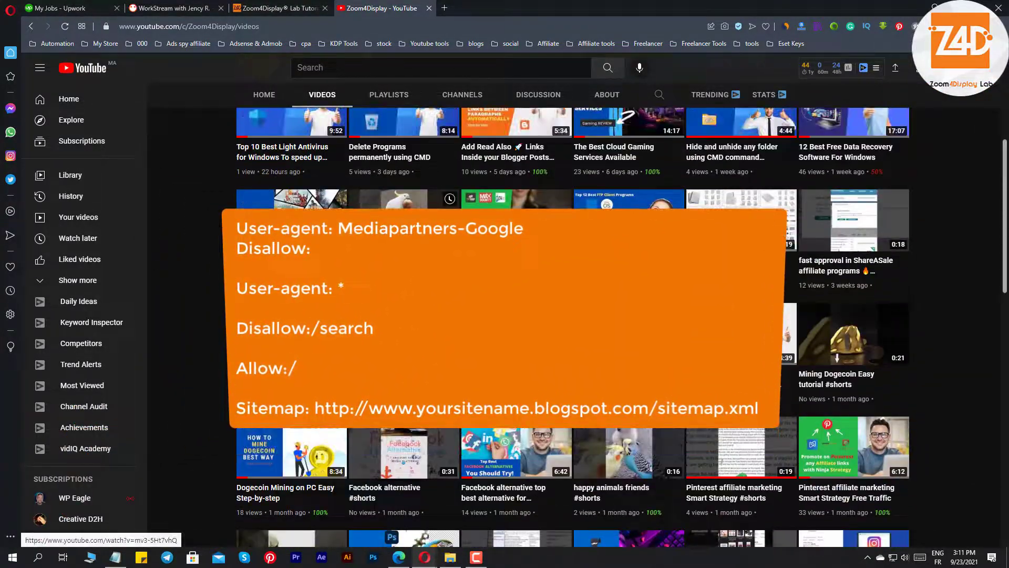
{"action": "scroll", "coordinate": [409, 263], "scroll_direction": "up", "scroll_amount": 5}
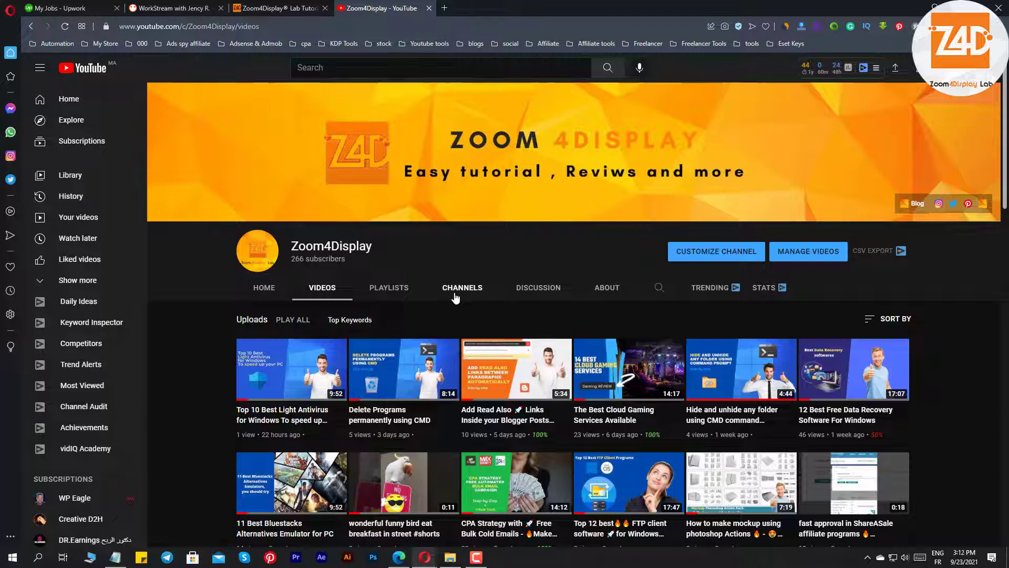
{"action": "left_click", "coordinate": [389, 288]}
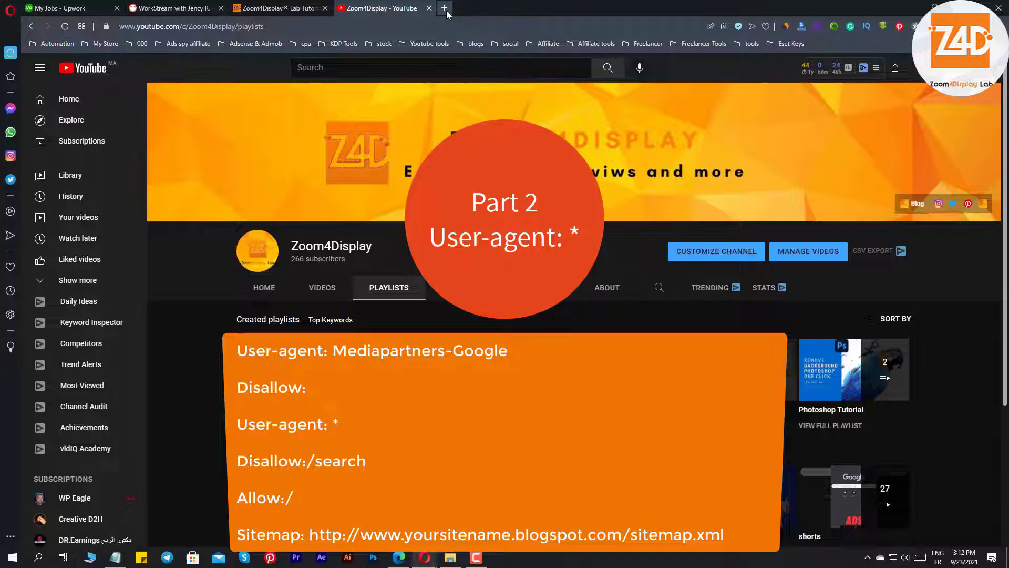
Open the Blogger Posts dashboard, close the duplicate tab, and dismiss the blog switcher.
{"action": "left_click", "coordinate": [446, 11]}
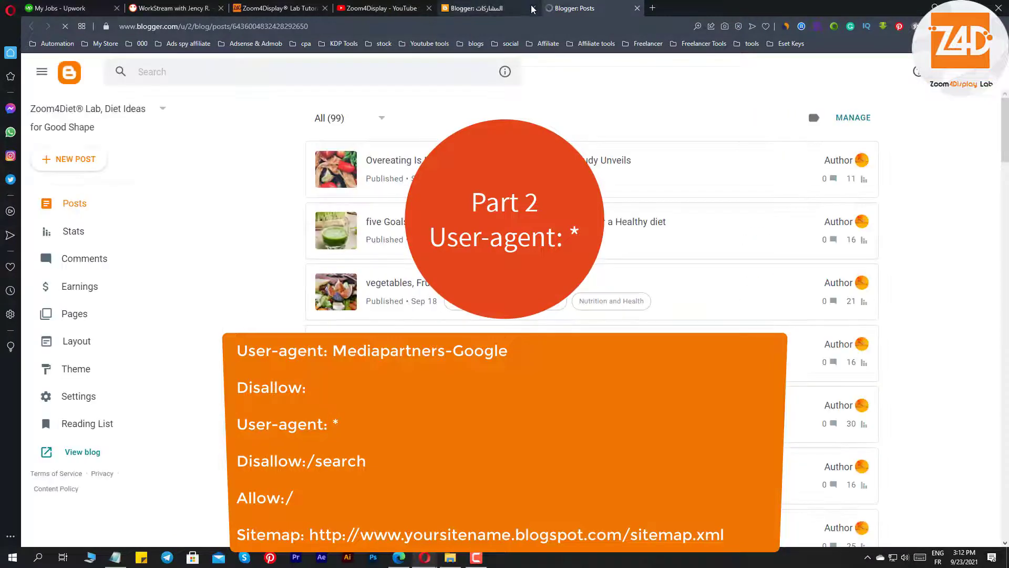
{"action": "left_click", "coordinate": [532, 8]}
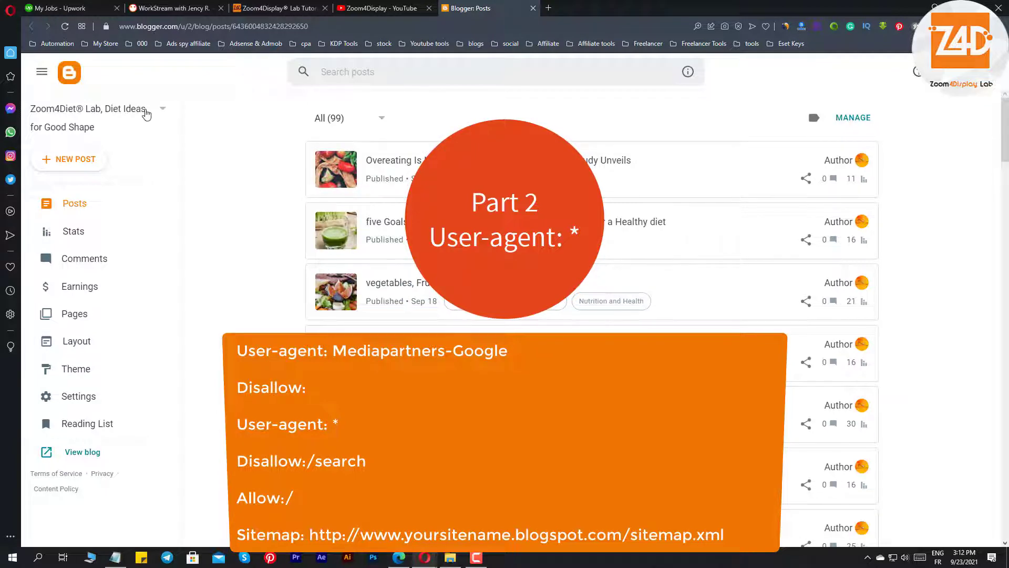
{"action": "left_click", "coordinate": [147, 114]}
{"action": "scroll", "coordinate": [139, 140], "scroll_direction": "down", "scroll_amount": 3}
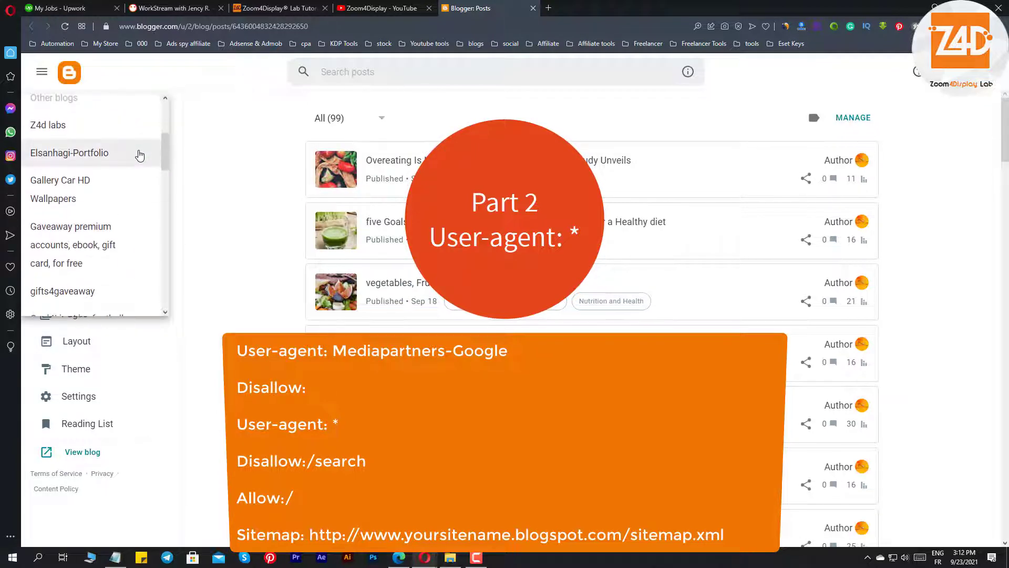
{"action": "scroll", "coordinate": [140, 154], "scroll_direction": "down", "scroll_amount": 4}
{"action": "left_click", "coordinate": [225, 160]}
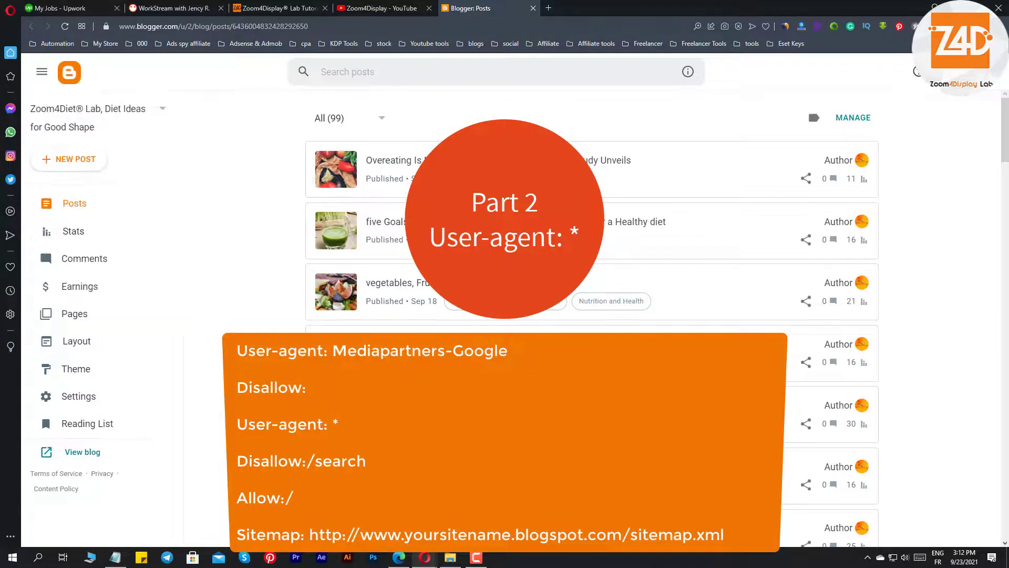
Return to the Zoom4Display Lab blog homepage and scroll through its posts.
{"action": "left_click", "coordinate": [263, 16]}
{"action": "scroll", "coordinate": [386, 157], "scroll_direction": "down", "scroll_amount": 10}
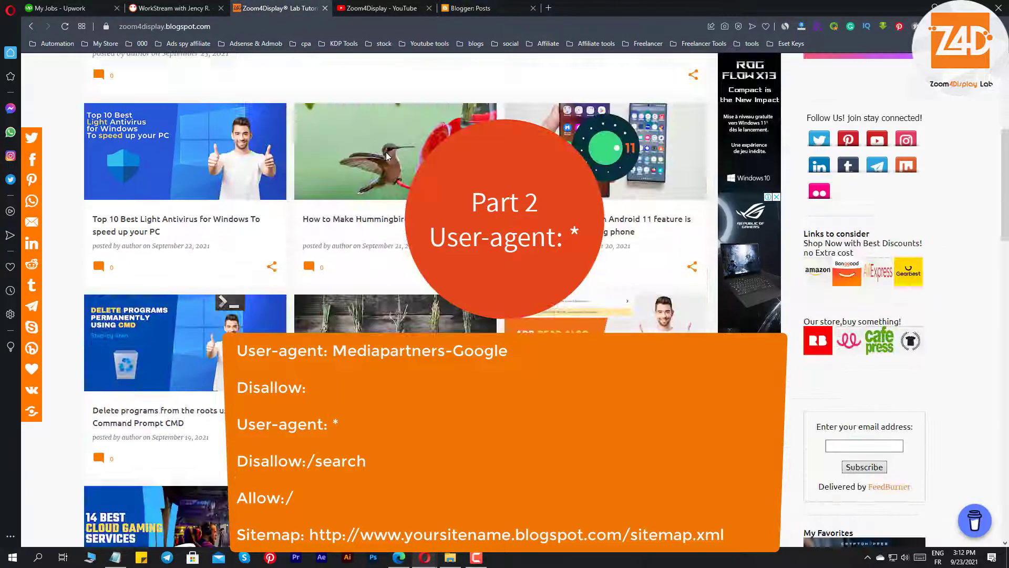
{"action": "scroll", "coordinate": [383, 158], "scroll_direction": "down", "scroll_amount": 3}
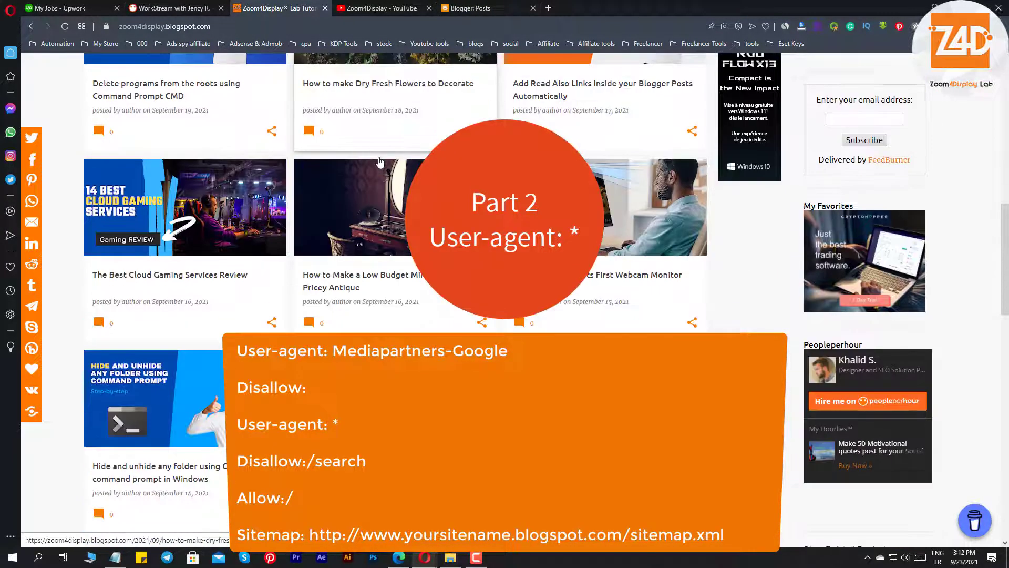
{"action": "scroll", "coordinate": [380, 161], "scroll_direction": "up", "scroll_amount": 7}
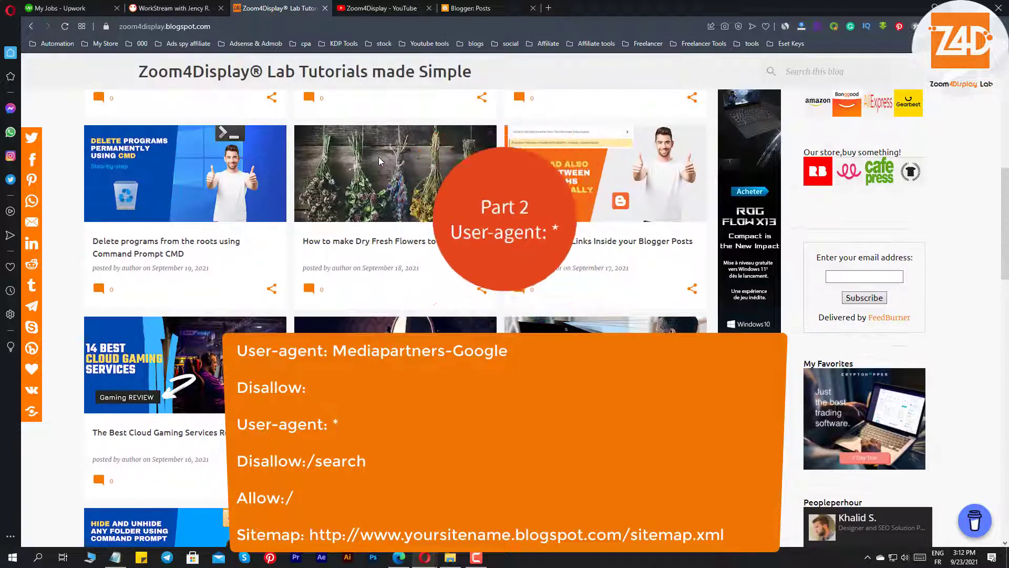
{"action": "scroll", "coordinate": [380, 161], "scroll_direction": "up", "scroll_amount": 4}
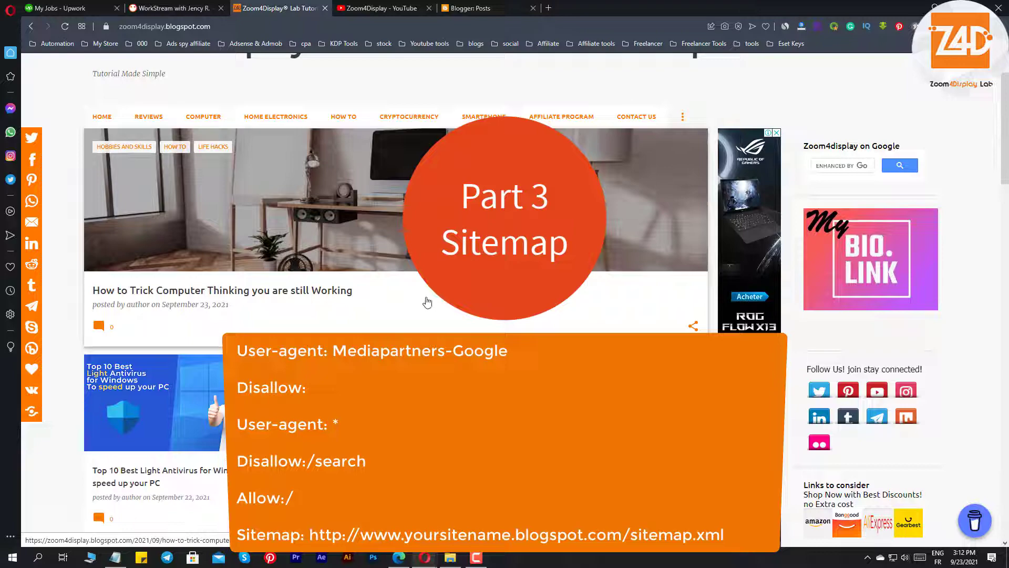
{"action": "scroll", "coordinate": [426, 301], "scroll_direction": "down", "scroll_amount": 4}
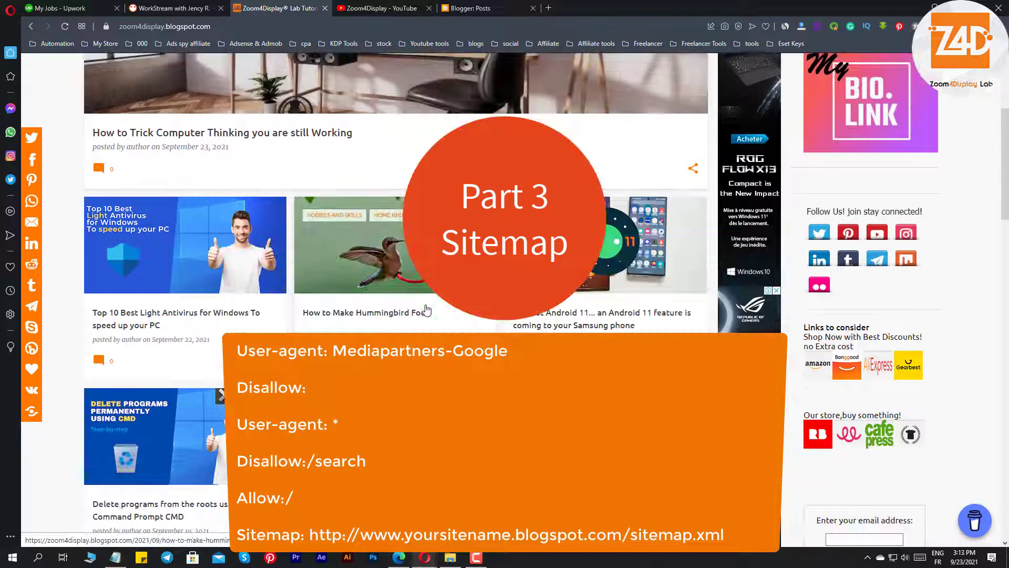
{"action": "scroll", "coordinate": [426, 311], "scroll_direction": "down", "scroll_amount": 1}
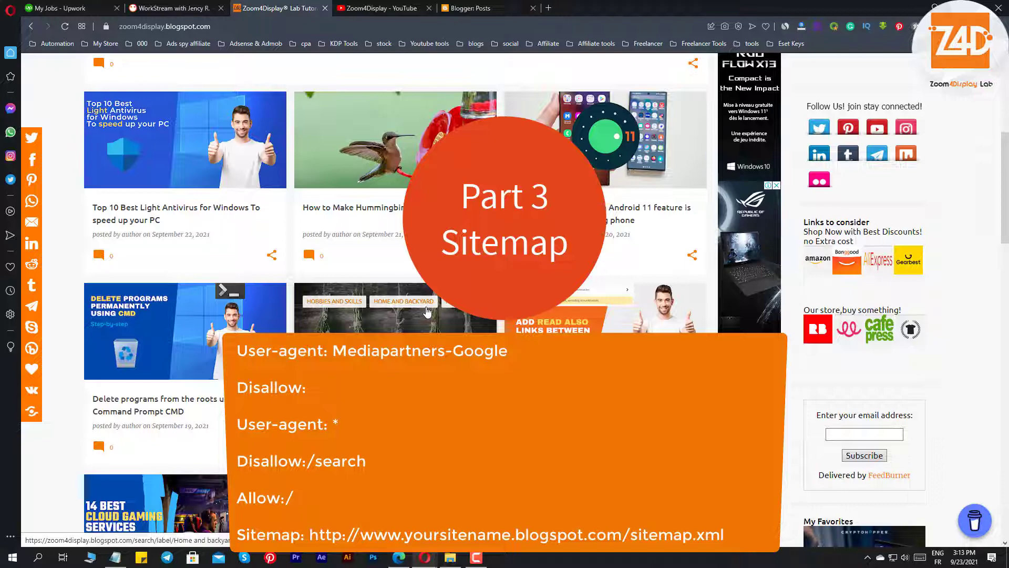
{"action": "scroll", "coordinate": [426, 312], "scroll_direction": "down", "scroll_amount": 14}
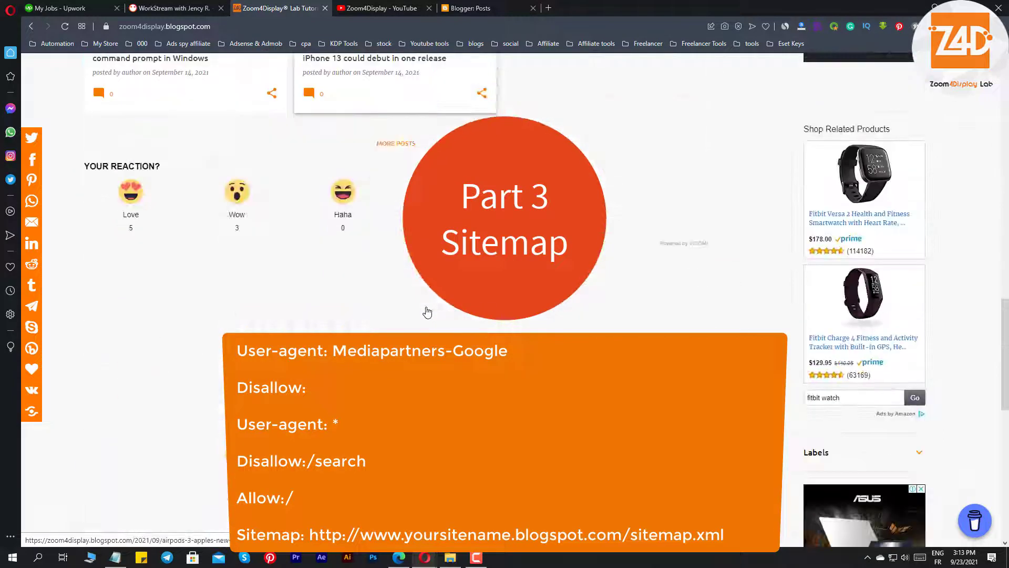
{"action": "scroll", "coordinate": [427, 312], "scroll_direction": "down", "scroll_amount": 8}
{"action": "scroll", "coordinate": [427, 311], "scroll_direction": "down", "scroll_amount": 5}
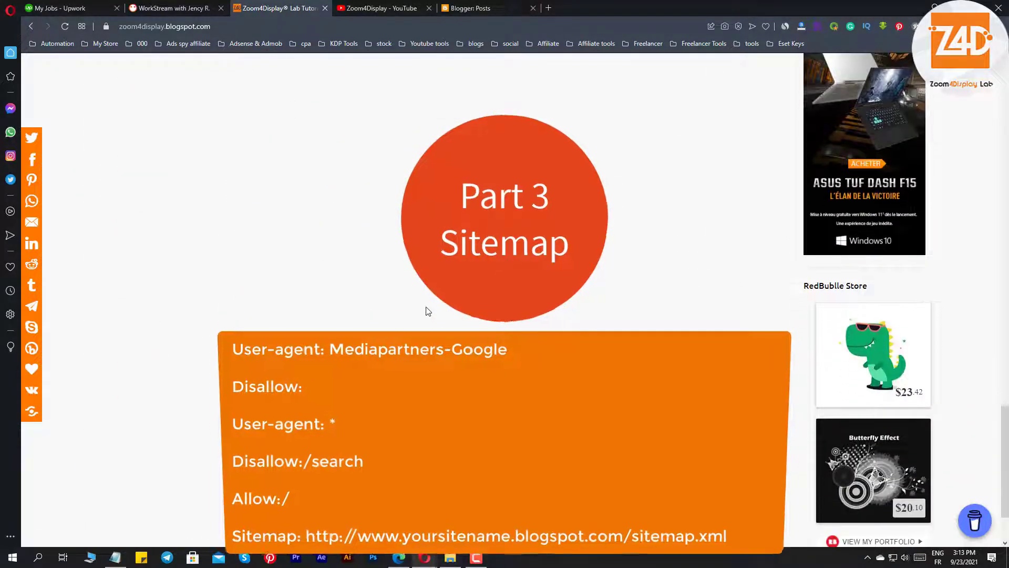
{"action": "scroll", "coordinate": [427, 311], "scroll_direction": "up", "scroll_amount": 12}
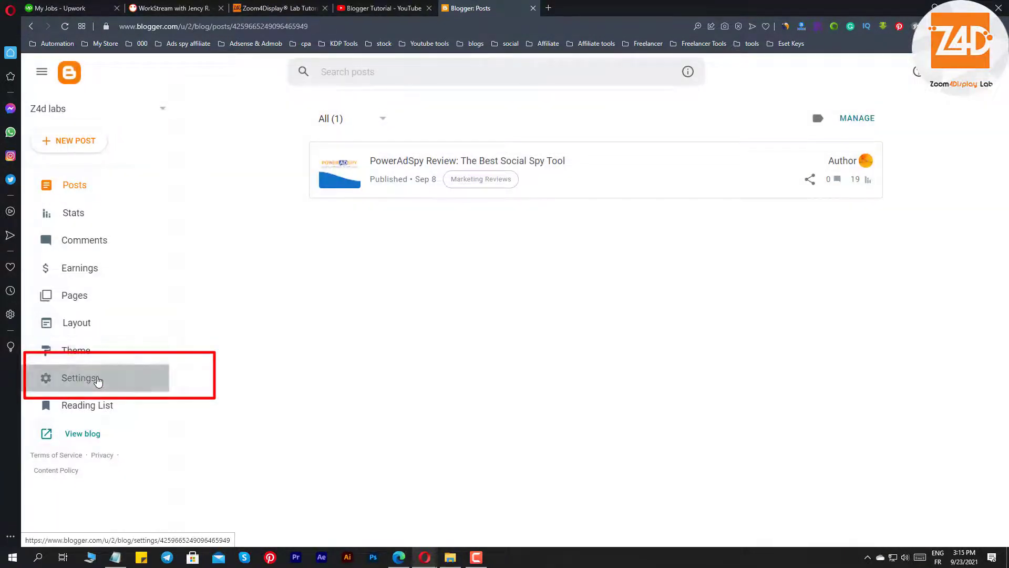
Open the Z4d labs blog Settings and scroll down to Crawlers and indexing.
{"action": "left_click", "coordinate": [98, 380]}
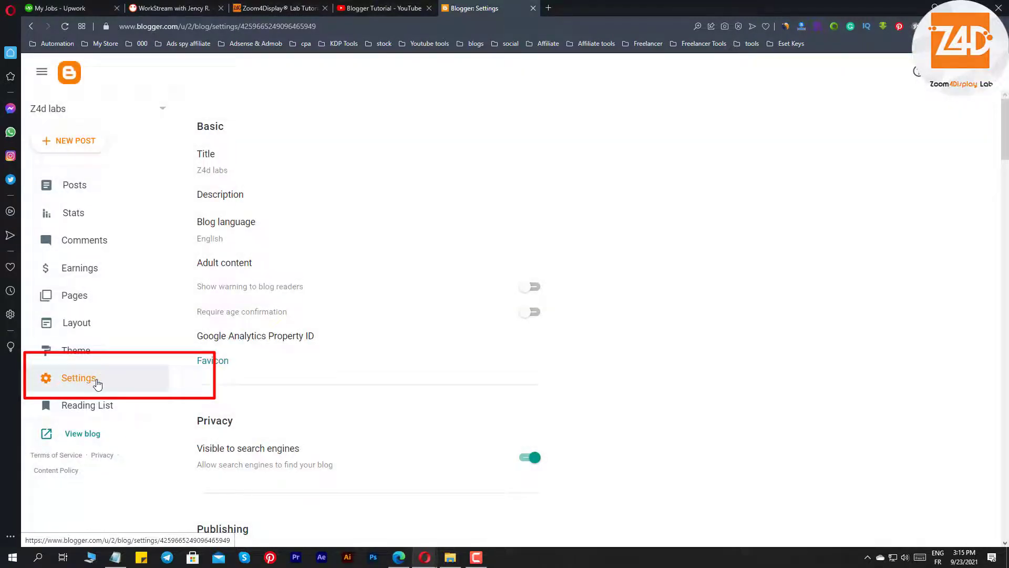
{"action": "left_click", "coordinate": [89, 382]}
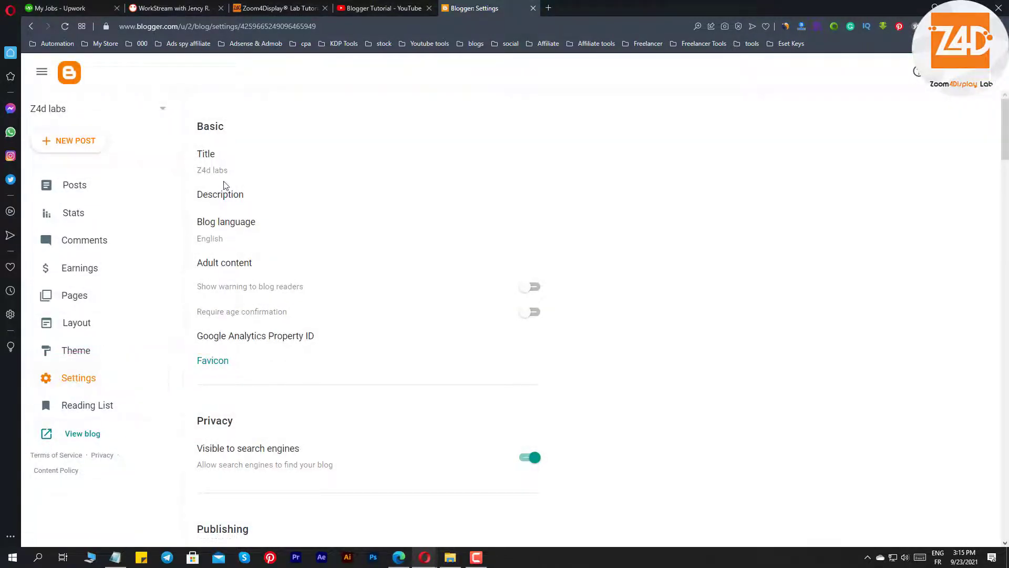
{"action": "scroll", "coordinate": [235, 173], "scroll_direction": "down", "scroll_amount": 10}
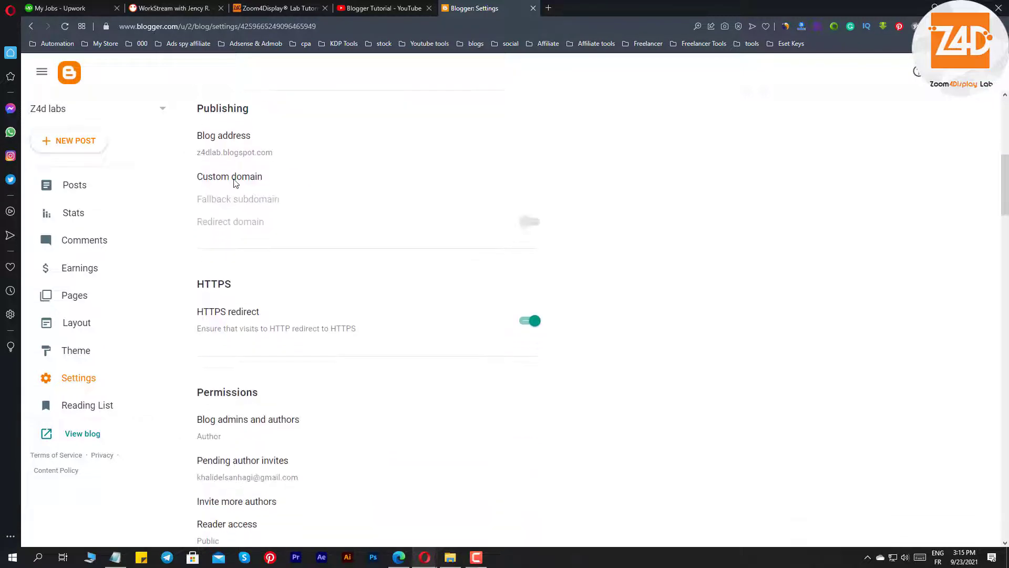
{"action": "scroll", "coordinate": [235, 181], "scroll_direction": "down", "scroll_amount": 3}
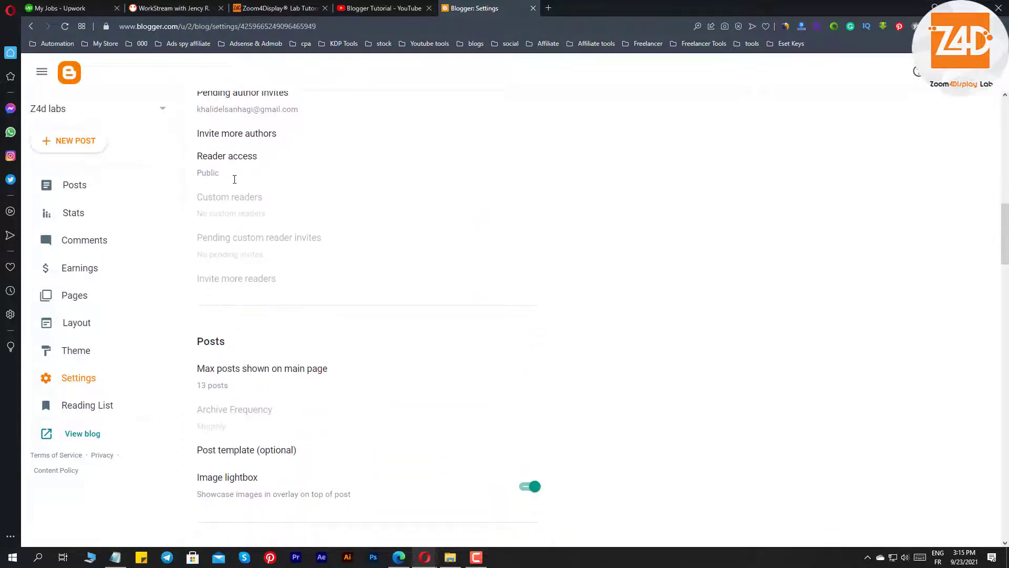
{"action": "scroll", "coordinate": [235, 179], "scroll_direction": "down", "scroll_amount": 6}
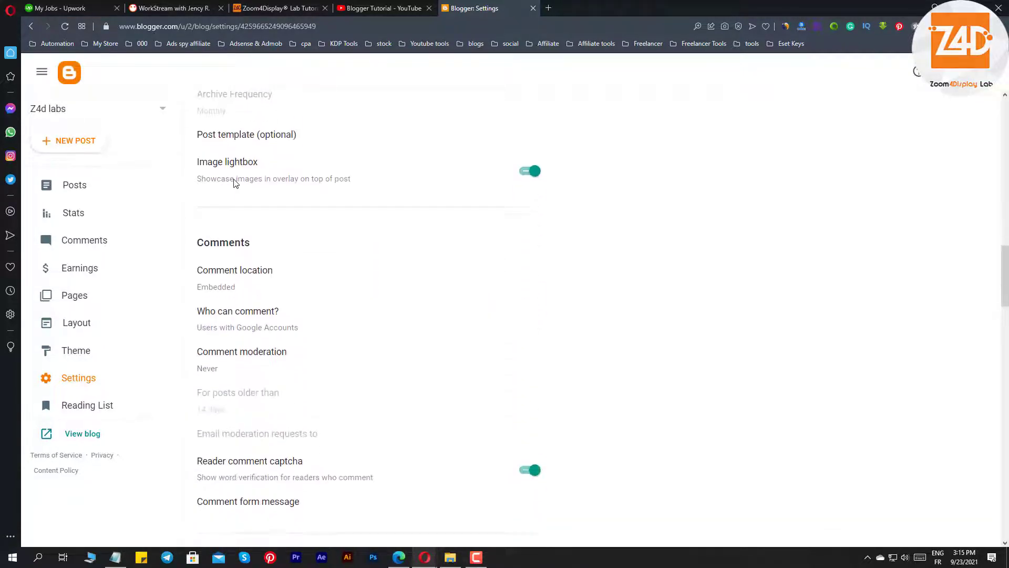
{"action": "scroll", "coordinate": [234, 179], "scroll_direction": "down", "scroll_amount": 3}
{"action": "scroll", "coordinate": [234, 183], "scroll_direction": "down", "scroll_amount": 10}
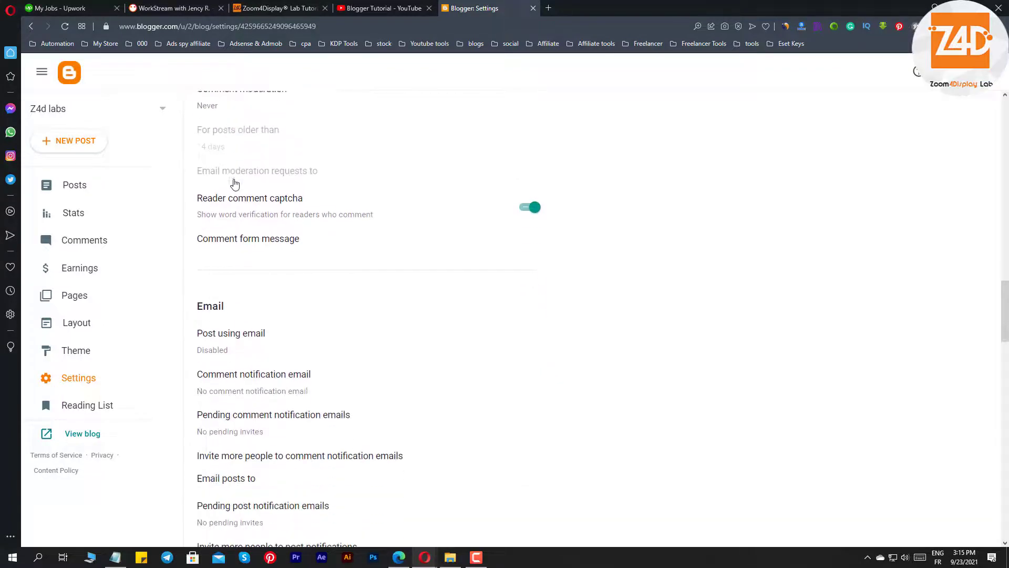
{"action": "scroll", "coordinate": [235, 184], "scroll_direction": "down", "scroll_amount": 8}
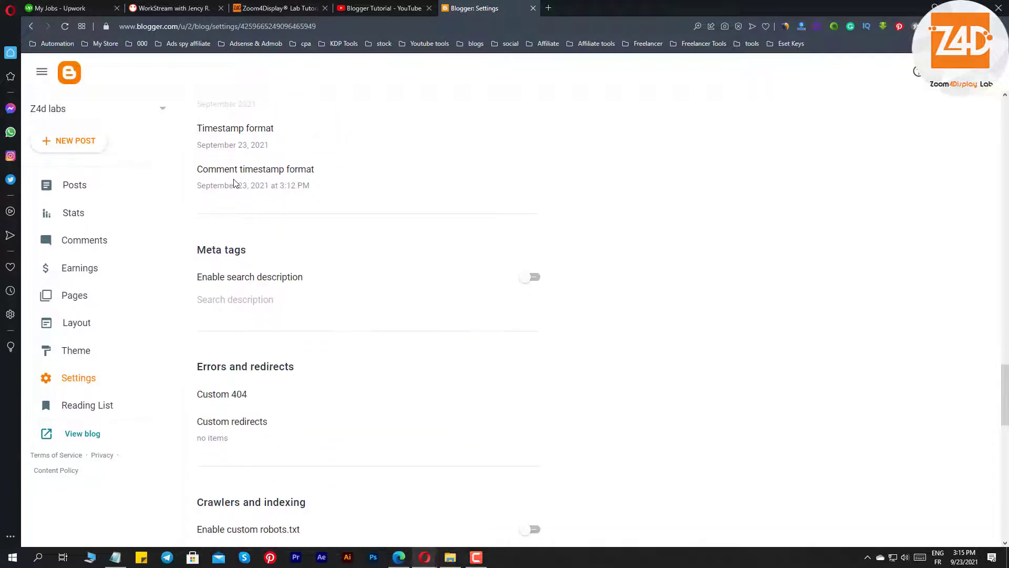
{"action": "scroll", "coordinate": [235, 183], "scroll_direction": "down", "scroll_amount": 3}
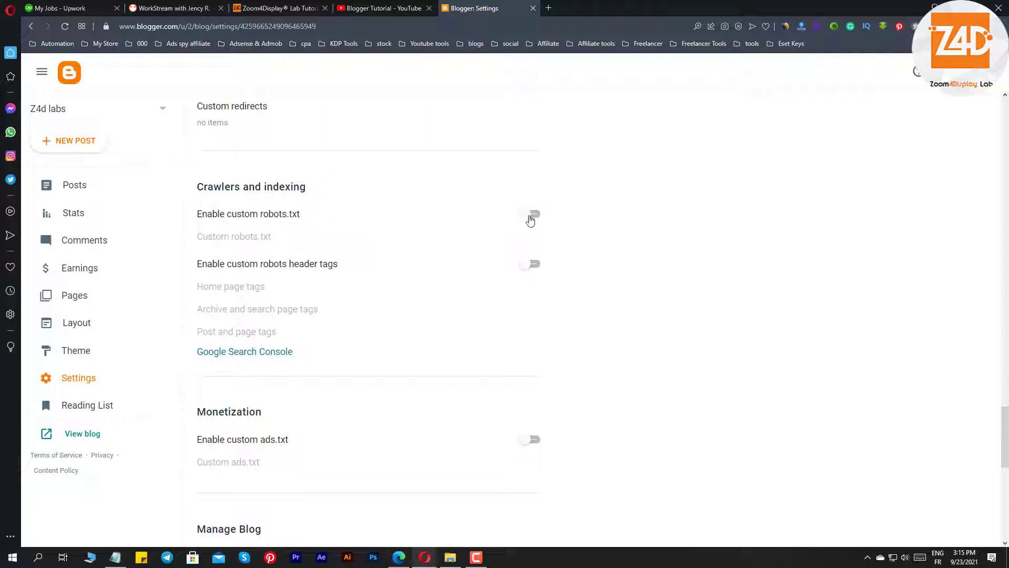
Turn on custom robots.txt, open its empty editor, and bring up the Notepad rules file.
{"action": "left_click", "coordinate": [531, 214]}
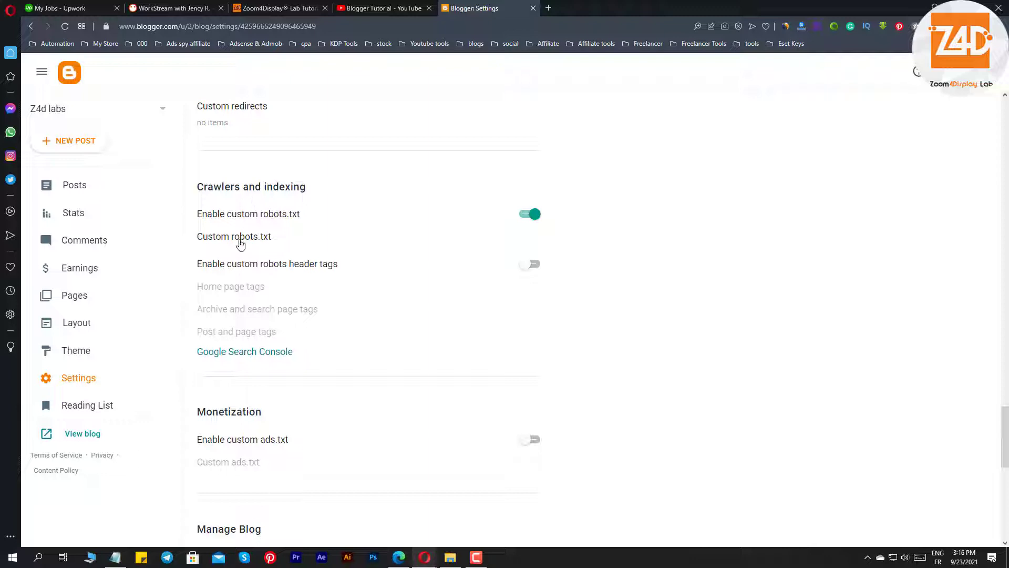
{"action": "left_click", "coordinate": [240, 240]}
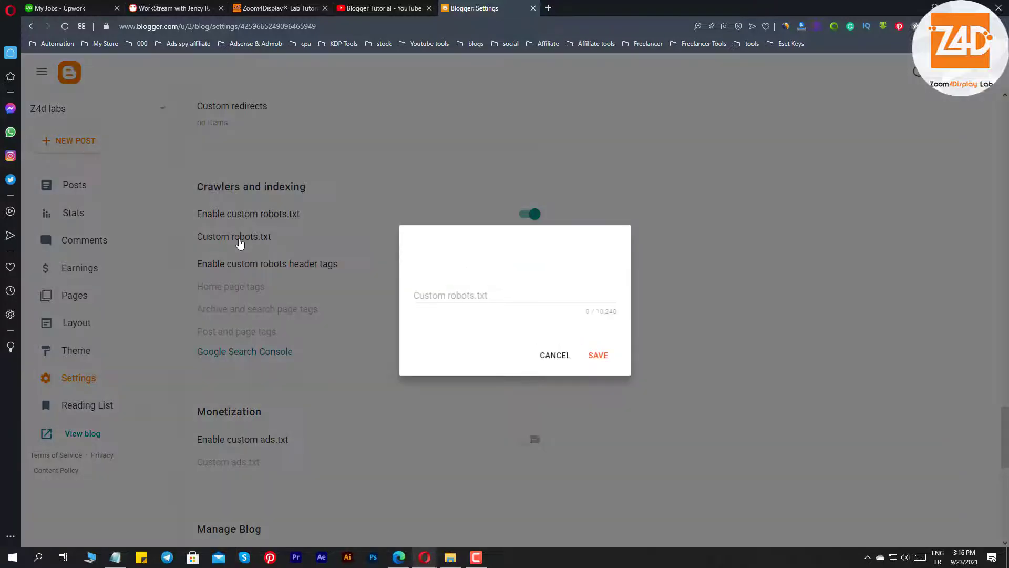
{"action": "left_click", "coordinate": [457, 285]}
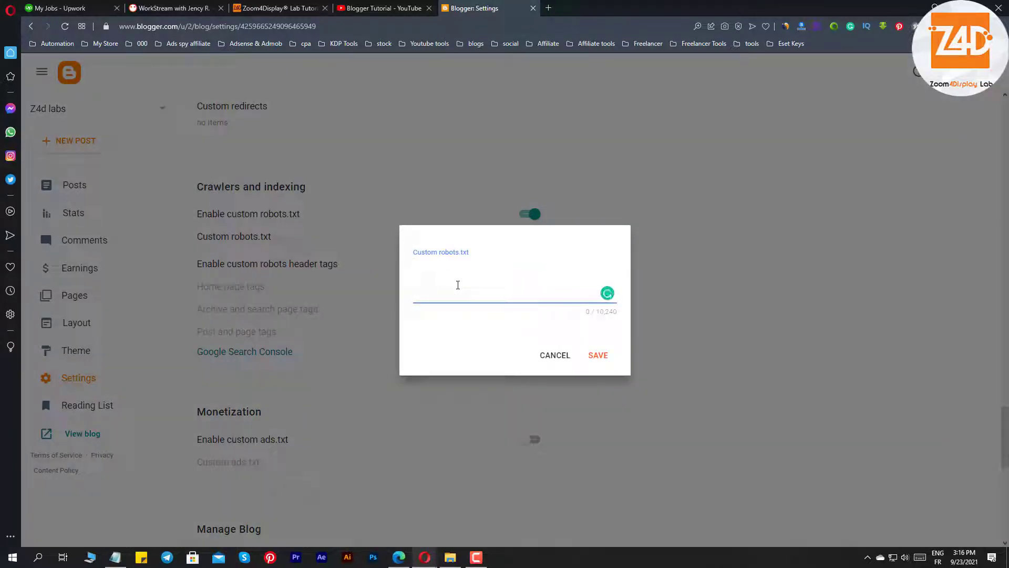
{"action": "left_click", "coordinate": [115, 556]}
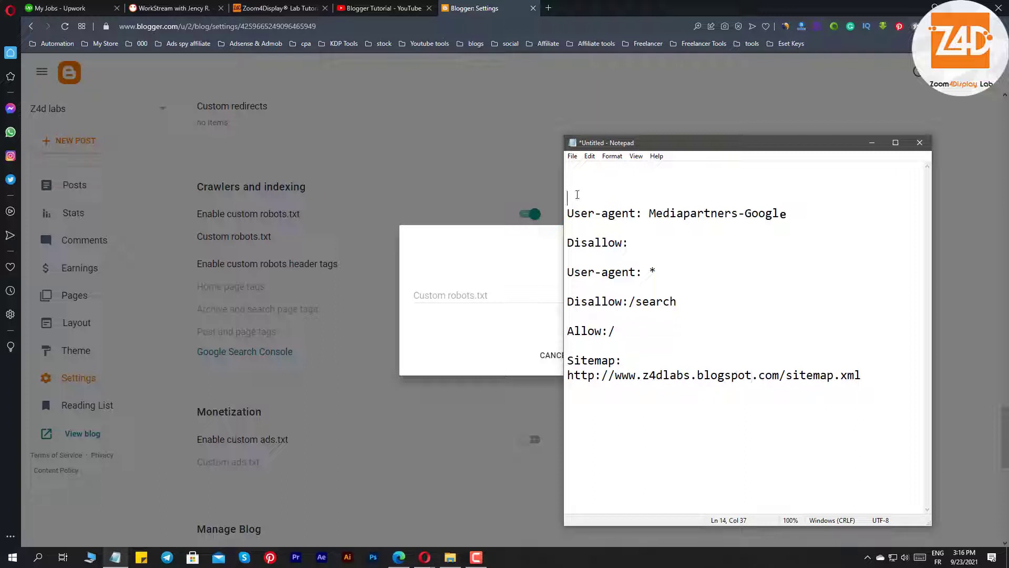
Copy the robots.txt rules from the Mediapartners-Google line through the sitemap URL.
{"action": "left_click_drag", "start_coordinate": [577, 195], "coordinate": [646, 397]}
{"action": "left_click", "coordinate": [646, 397]}
{"action": "left_click_drag", "start_coordinate": [596, 218], "coordinate": [567, 345]}
{"action": "left_click", "coordinate": [568, 345]}
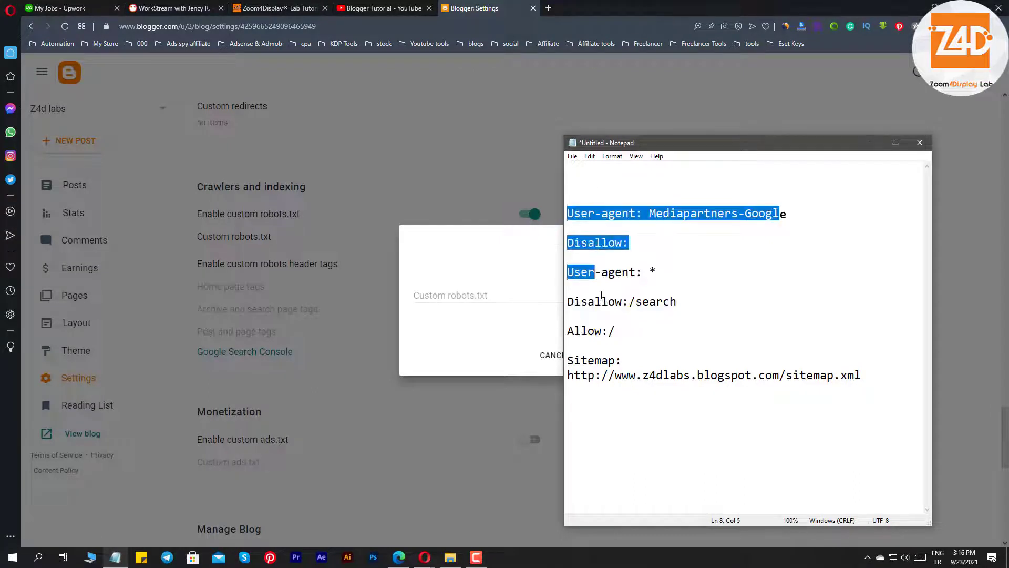
{"action": "left_click_drag", "start_coordinate": [601, 295], "coordinate": [862, 376]}
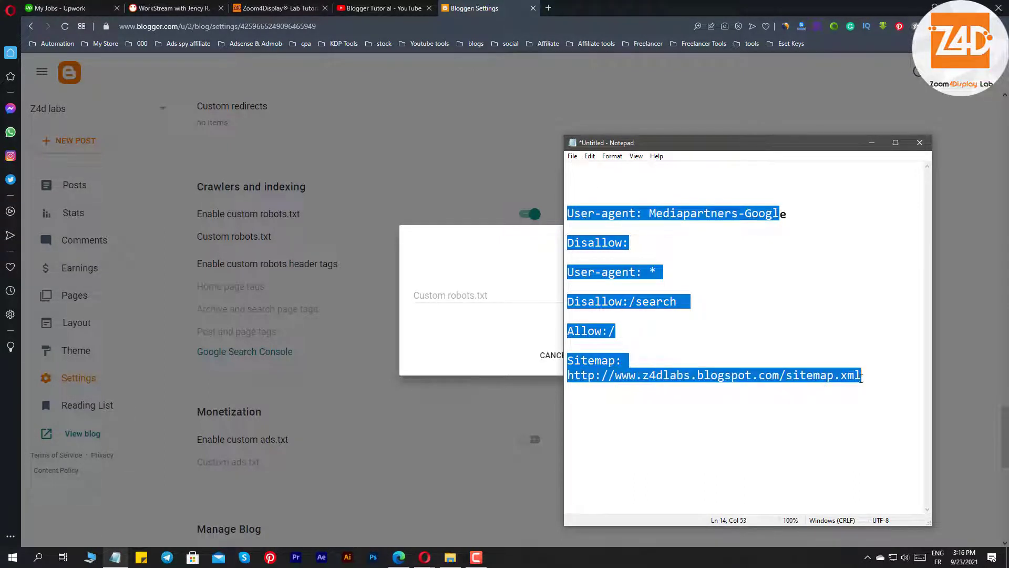
{"action": "right_click", "coordinate": [830, 377]}
{"action": "left_click", "coordinate": [724, 411]}
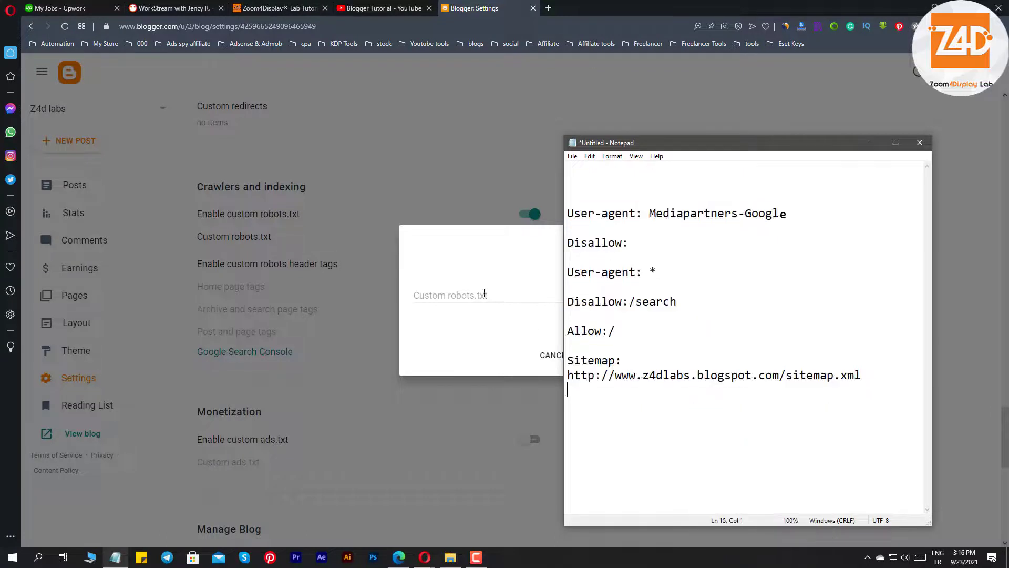
Paste the copied rules into Blogger's Custom robots.txt box and save them.
{"action": "left_click", "coordinate": [456, 295]}
{"action": "right_click", "coordinate": [462, 279]}
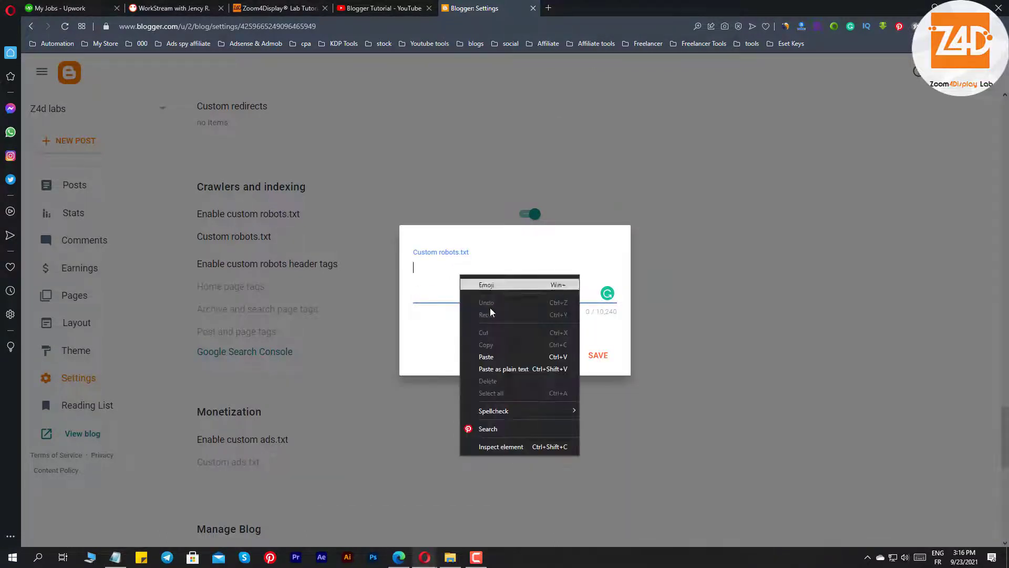
{"action": "left_click", "coordinate": [498, 357]}
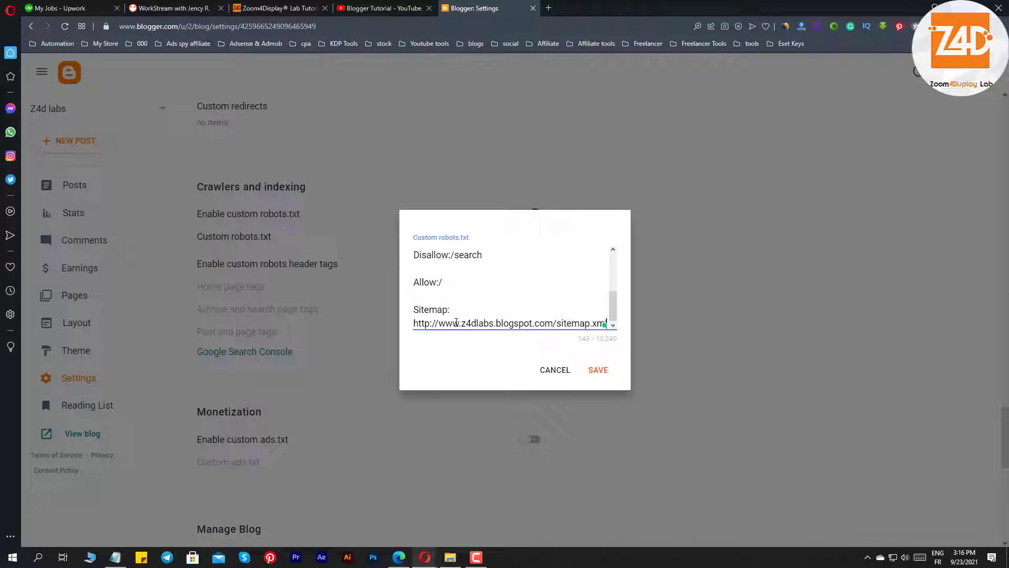
{"action": "left_click", "coordinate": [591, 371]}
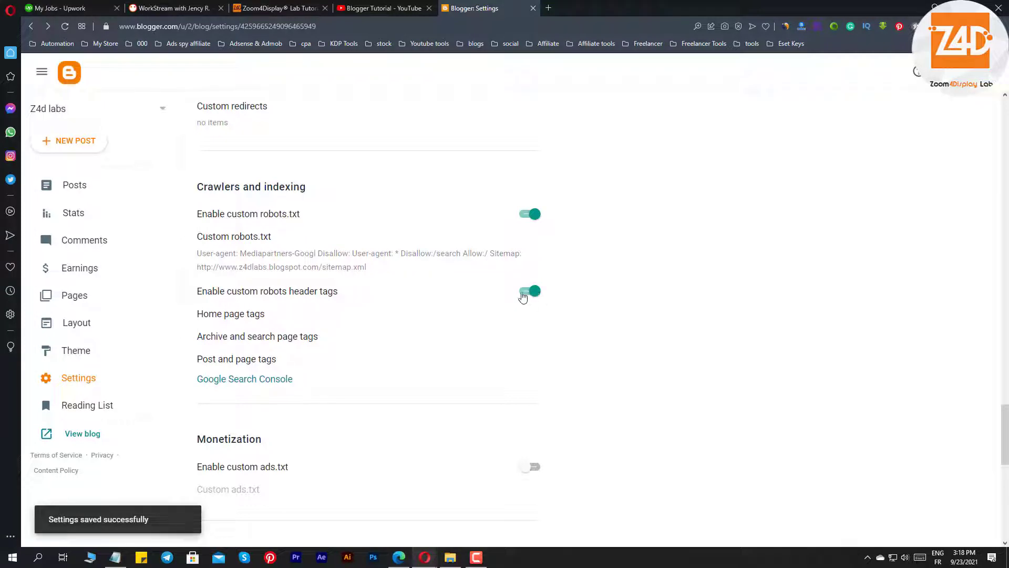
Set the home page robot tags to all and noodp and save.
{"action": "left_click", "coordinate": [252, 315]}
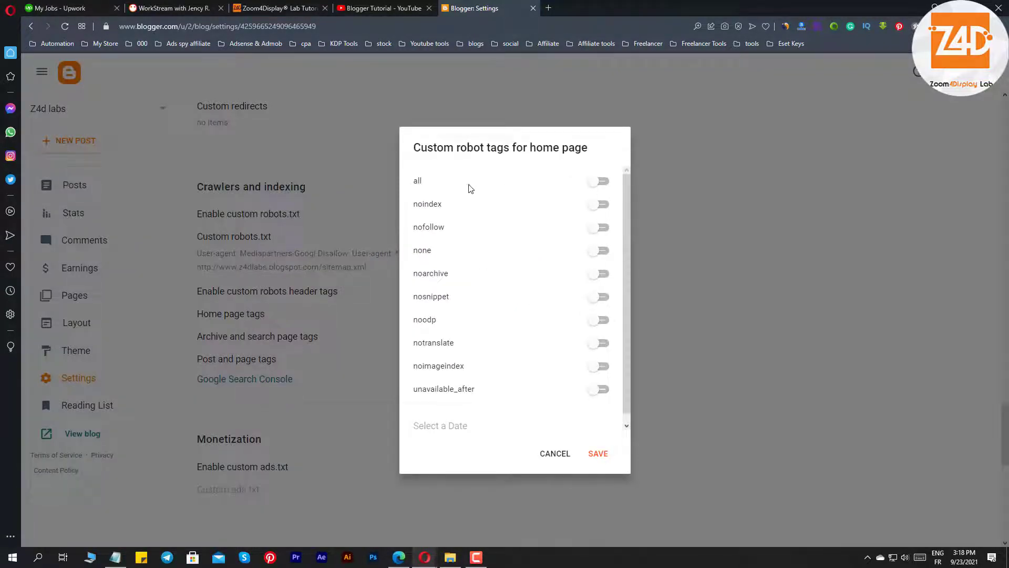
{"action": "left_click", "coordinate": [602, 182]}
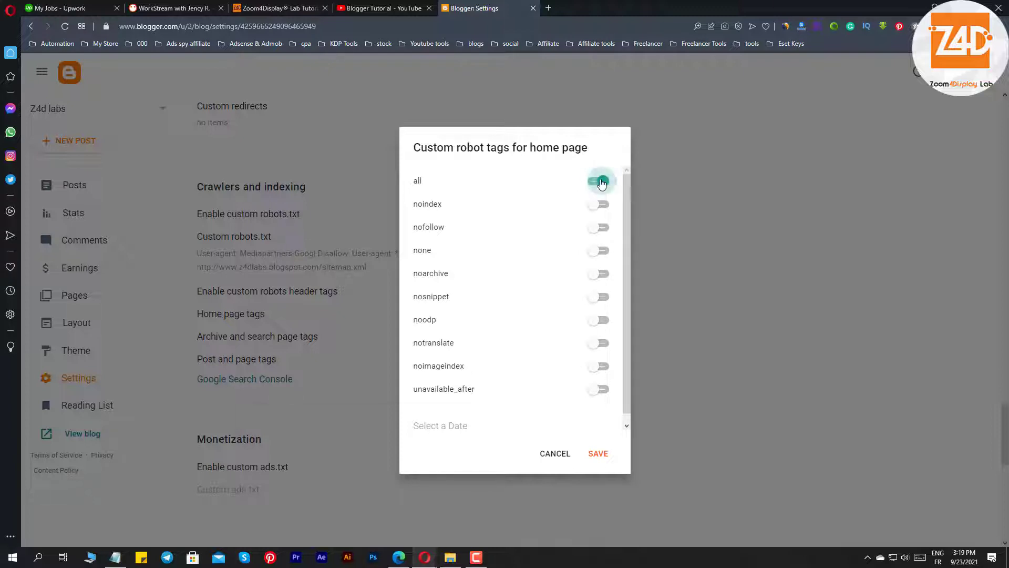
{"action": "left_click", "coordinate": [602, 320]}
{"action": "left_click", "coordinate": [596, 454]}
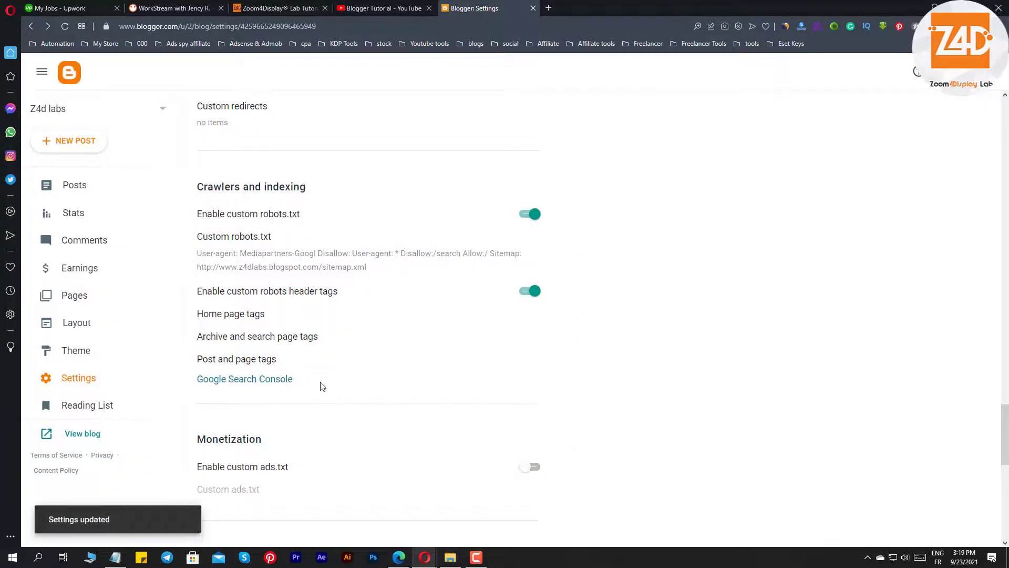
Set the archive and search page tags to noindex and noodp and save.
{"action": "left_click", "coordinate": [245, 337]}
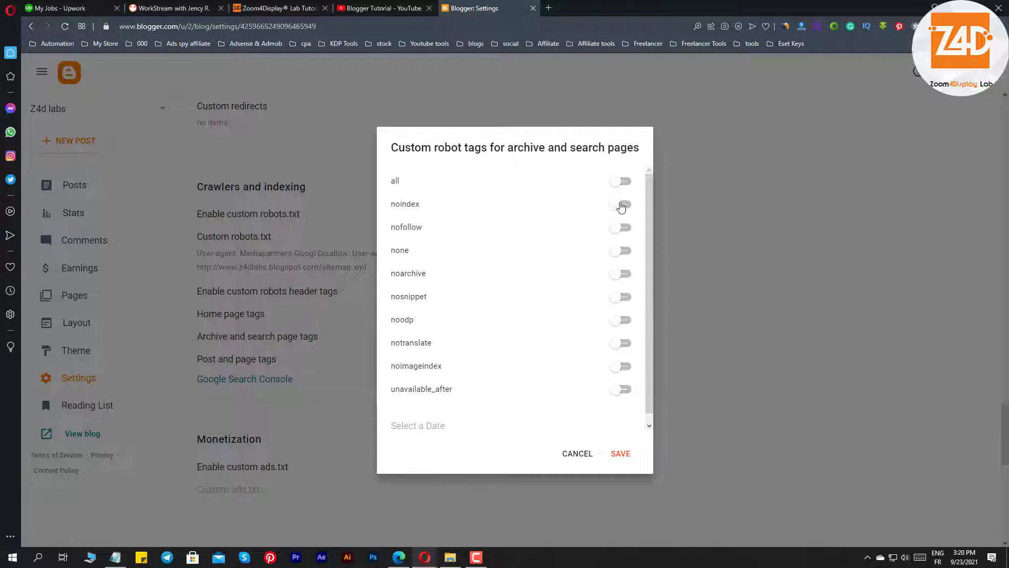
{"action": "left_click", "coordinate": [621, 205]}
{"action": "left_click", "coordinate": [622, 322]}
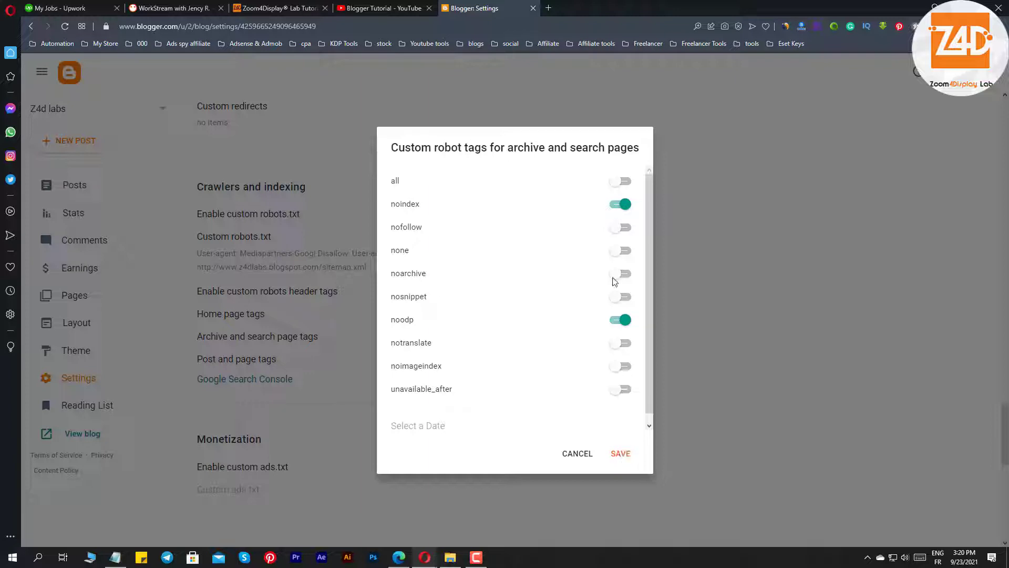
{"action": "left_click", "coordinate": [619, 453]}
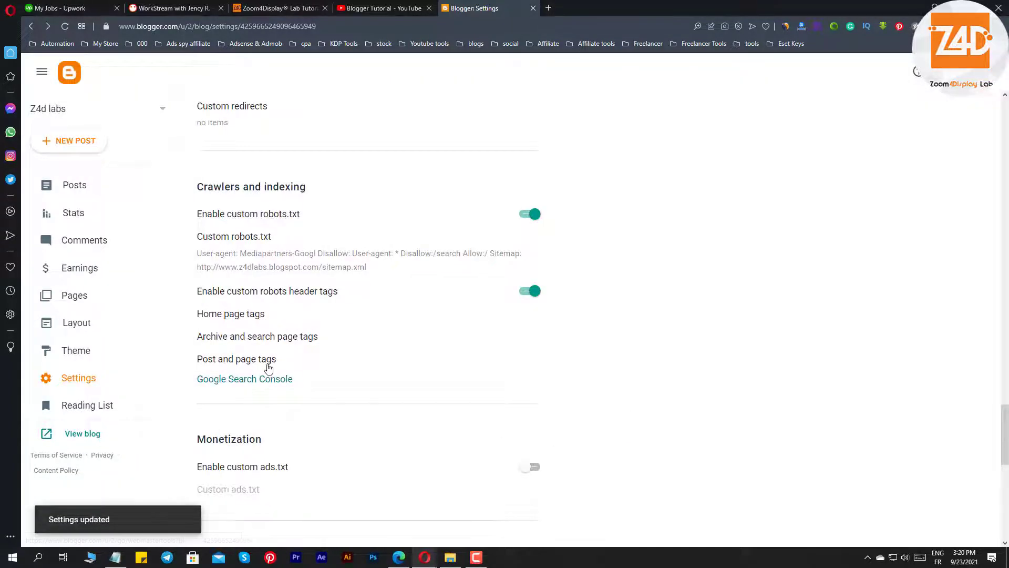
Turn on the all and noodp tags for posts and pages.
{"action": "left_click", "coordinate": [267, 360]}
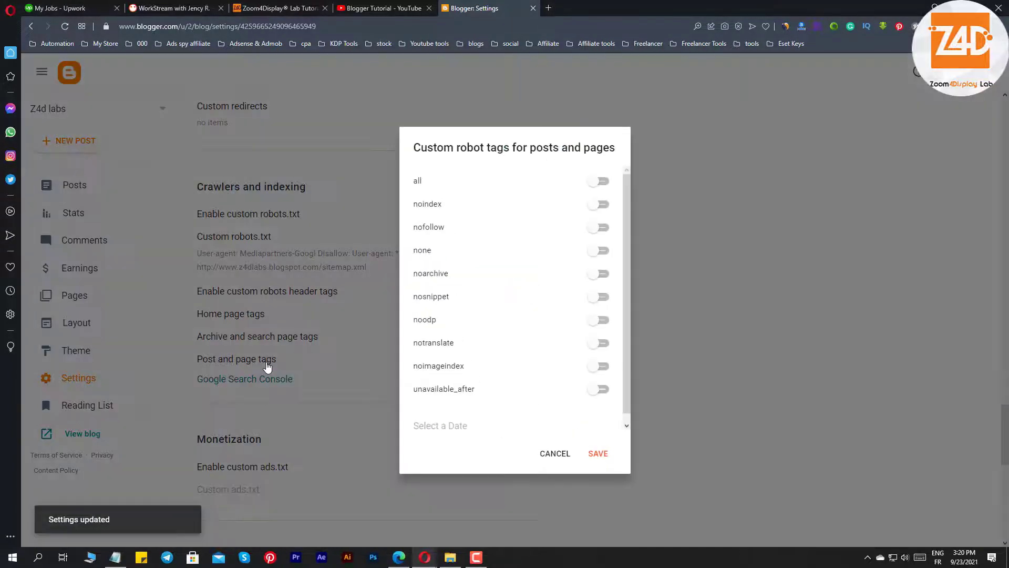
{"action": "left_click", "coordinate": [604, 184]}
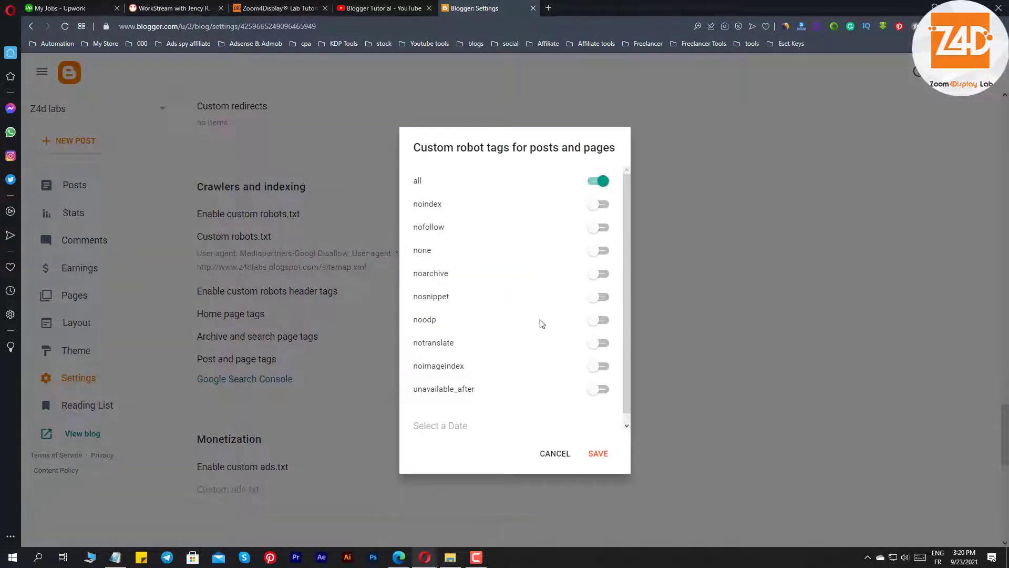
{"action": "left_click", "coordinate": [598, 320]}
Save the post and page robot tags and begin adding a new Search Console property.
{"action": "left_click", "coordinate": [598, 454]}
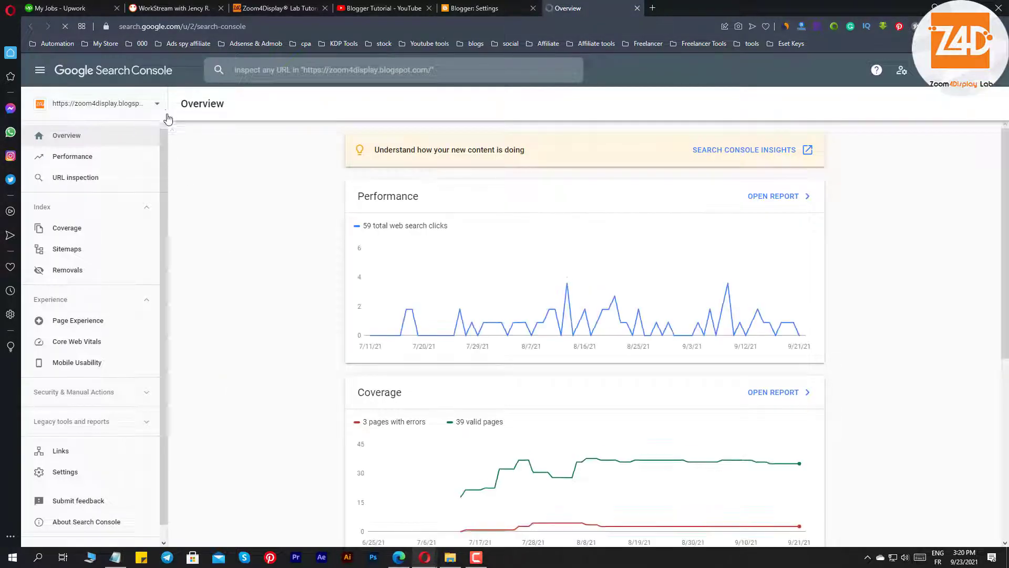
{"action": "left_click", "coordinate": [154, 108]}
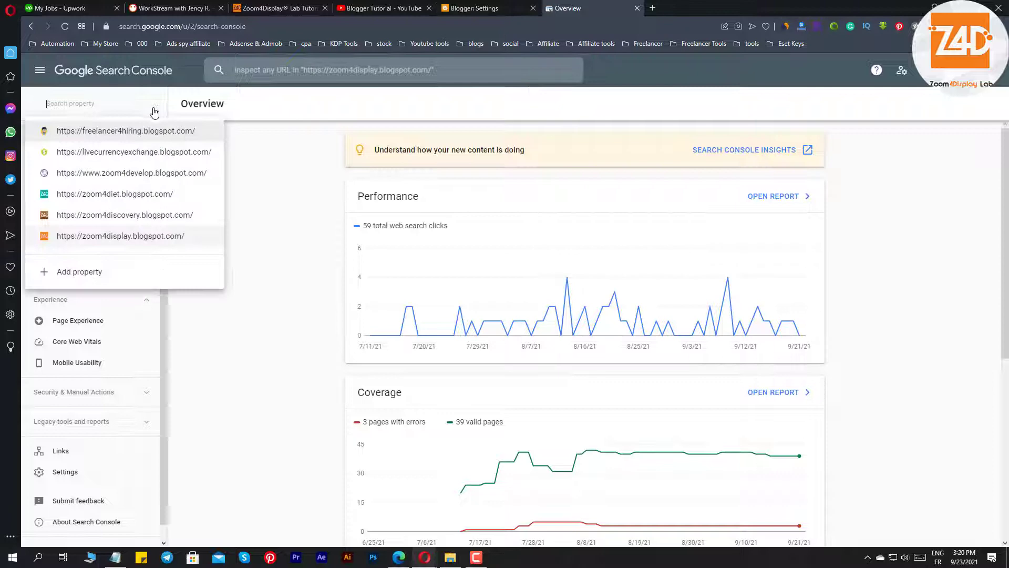
{"action": "left_click", "coordinate": [94, 270]}
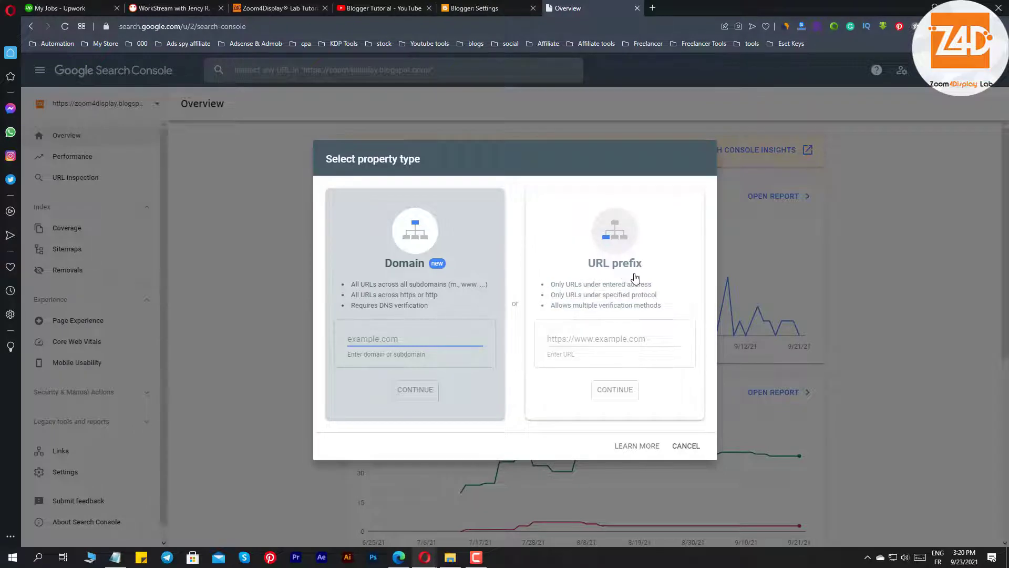
{"action": "left_click", "coordinate": [489, 10]}
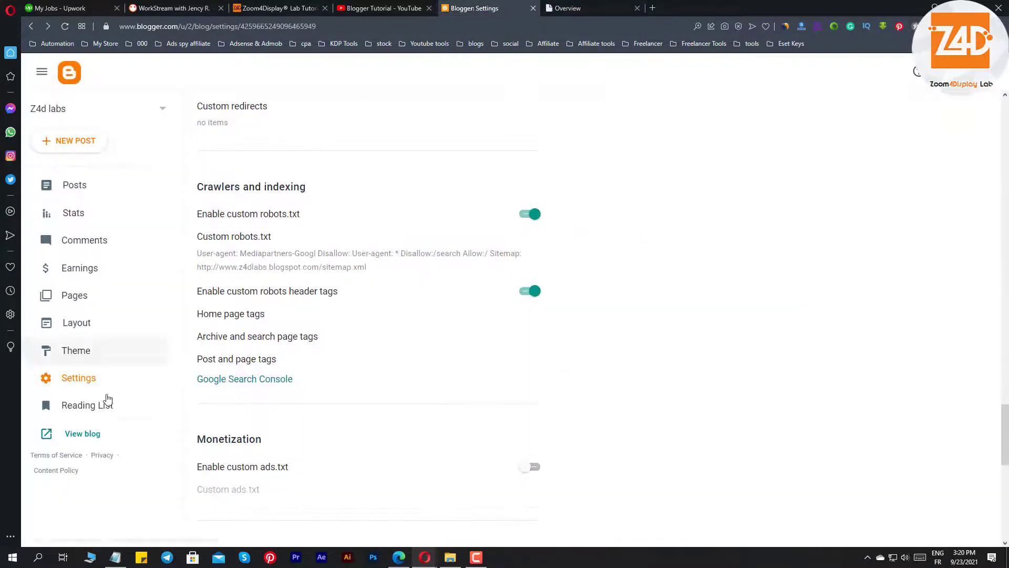
{"action": "right_click", "coordinate": [79, 434]}
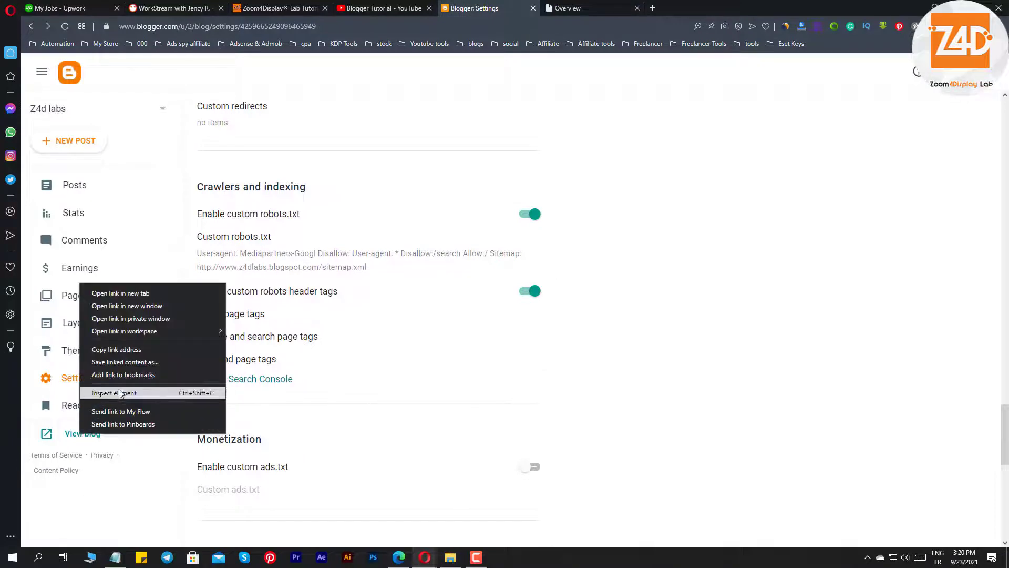
{"action": "left_click", "coordinate": [116, 348]}
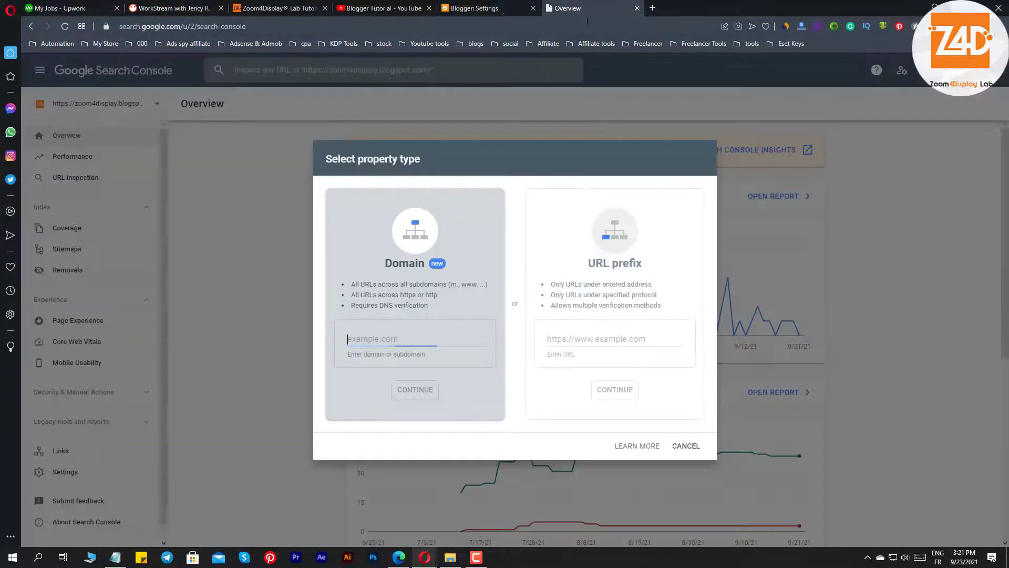
{"action": "left_click", "coordinate": [579, 9]}
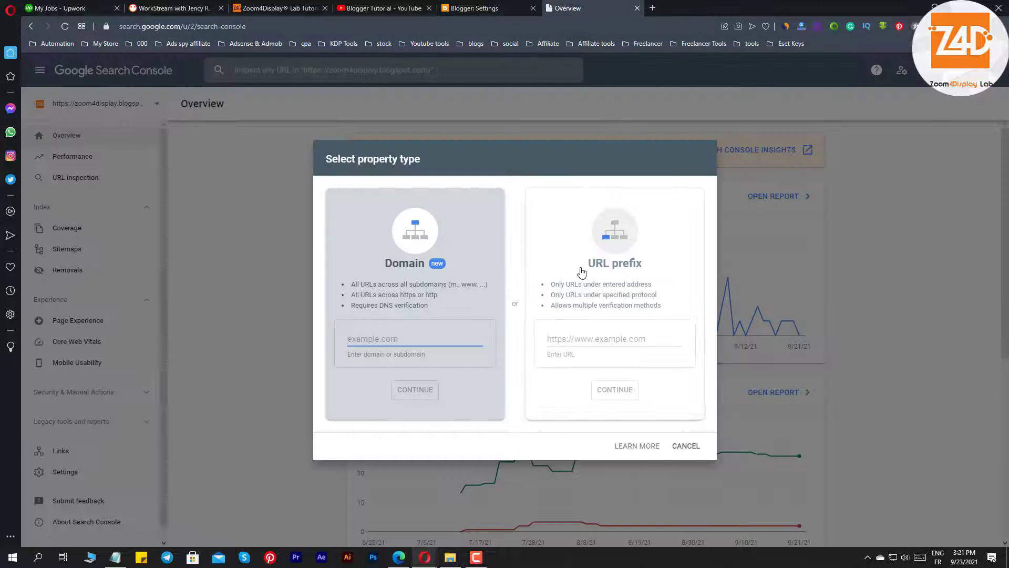
{"action": "left_click", "coordinate": [566, 338]}
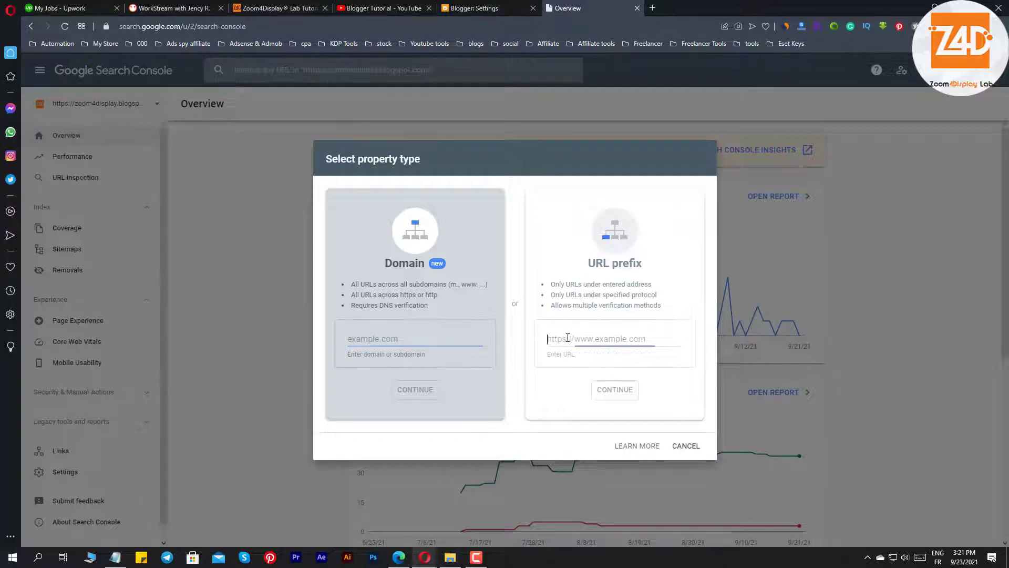
{"action": "right_click", "coordinate": [566, 339]}
{"action": "left_click", "coordinate": [594, 419]}
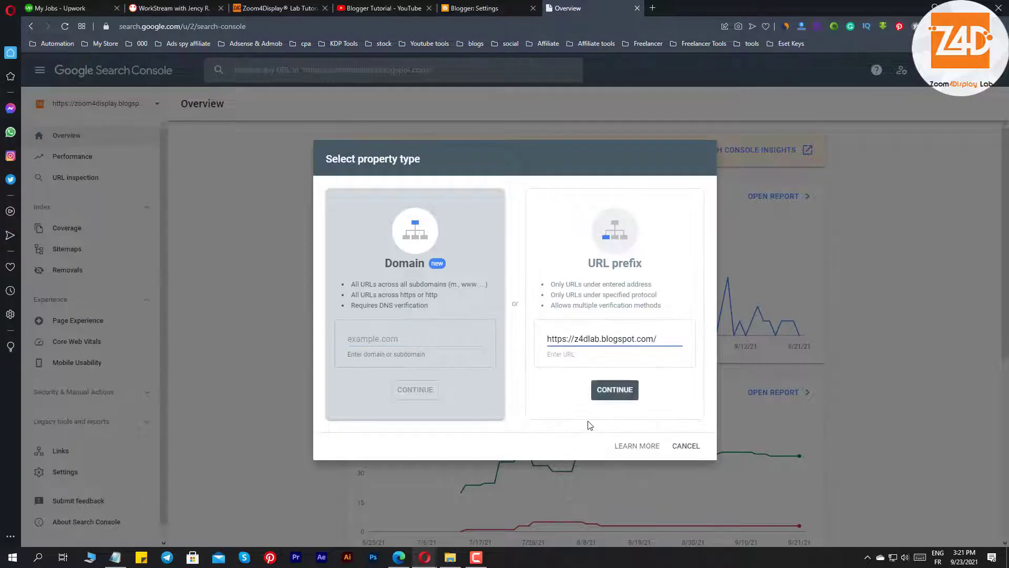
Verify the z4dlab.blogspot.com property, dismiss the mobile-first indexing notice and view its Performance report.
{"action": "left_click", "coordinate": [614, 391]}
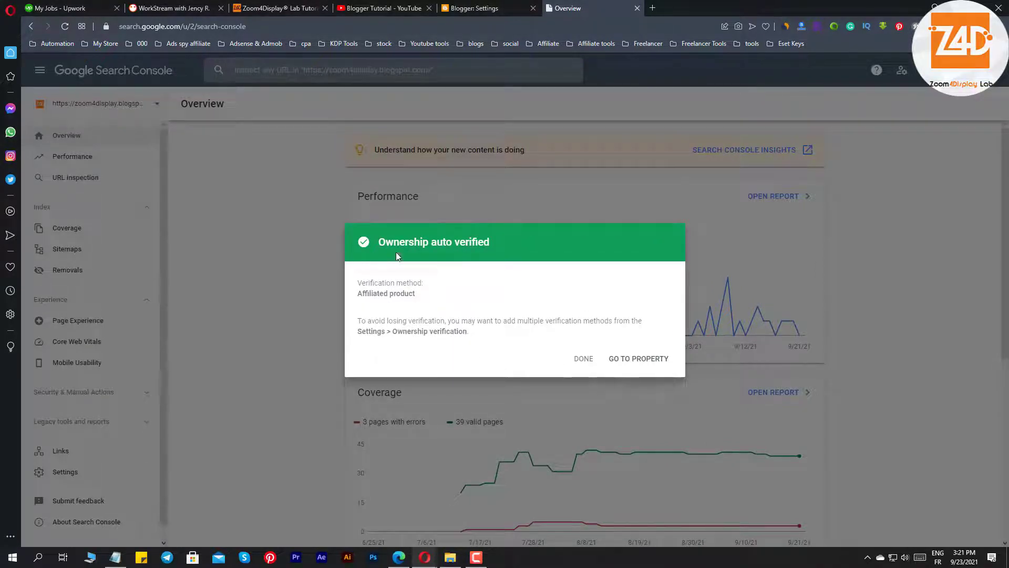
{"action": "left_click", "coordinate": [637, 360]}
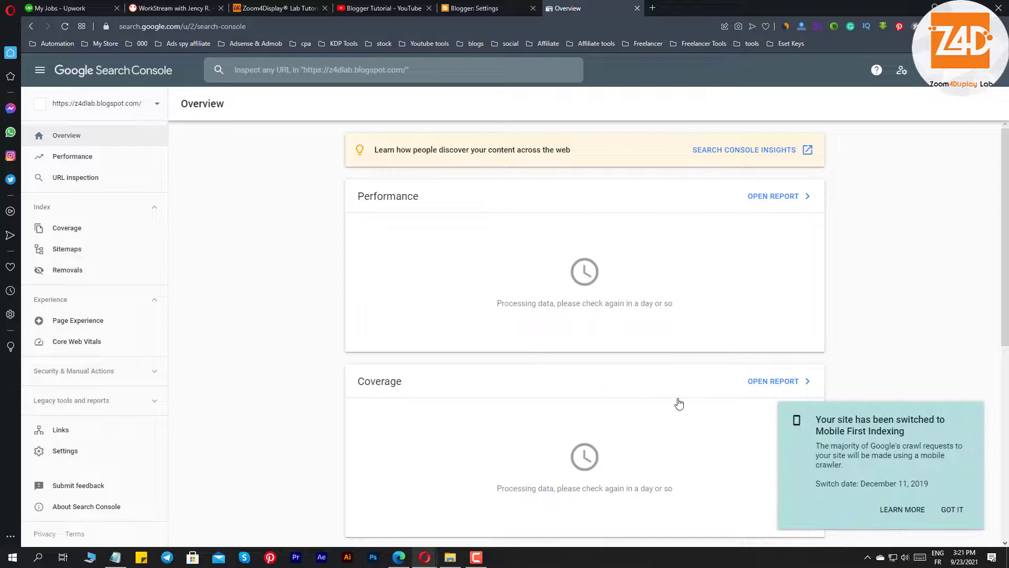
{"action": "left_click", "coordinate": [961, 511]}
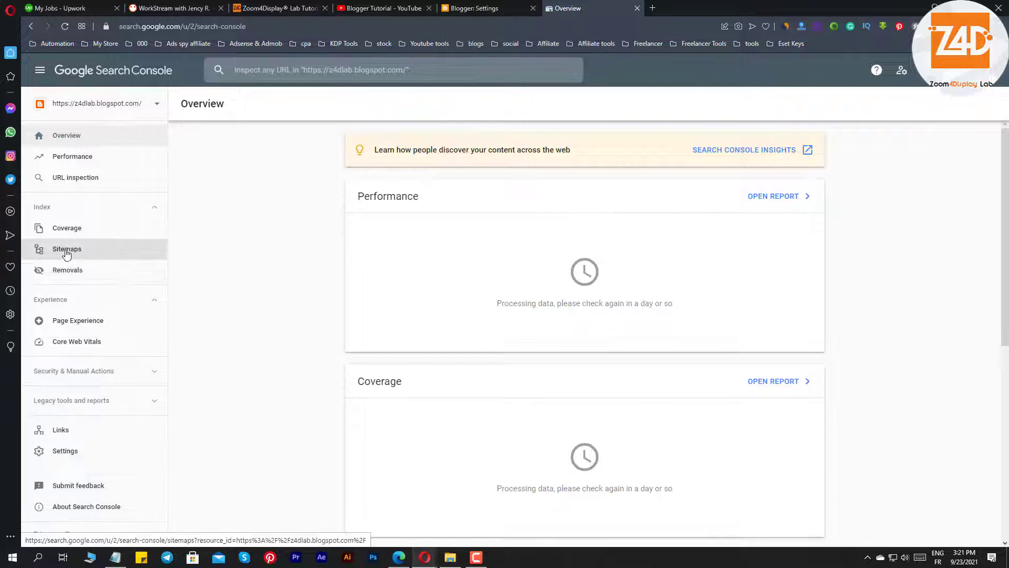
{"action": "left_click", "coordinate": [68, 156]}
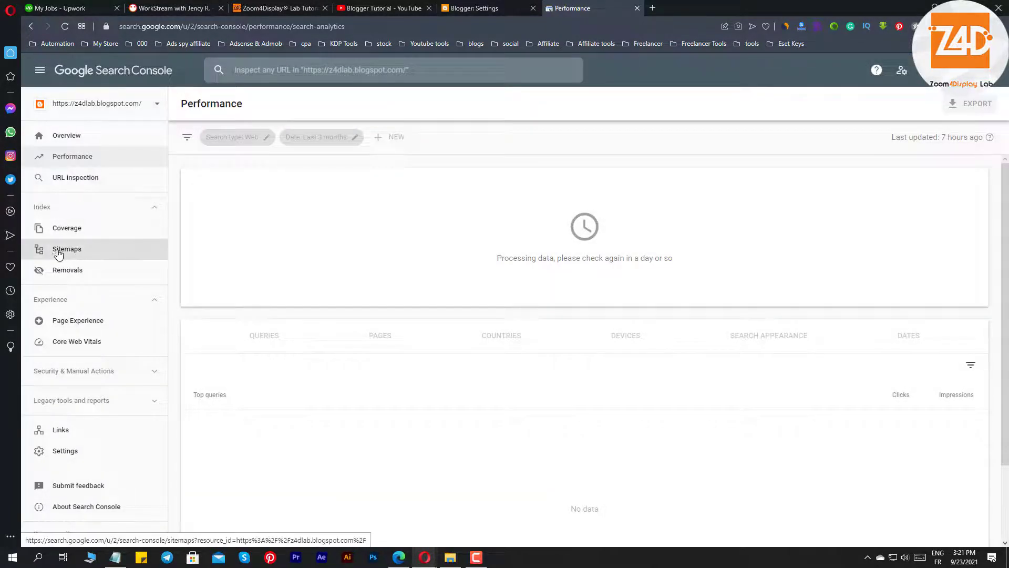
Submit sitemap.xml on the Sitemaps page for z4dlab.blogspot.com and acknowledge the success notice.
{"action": "left_click", "coordinate": [65, 252]}
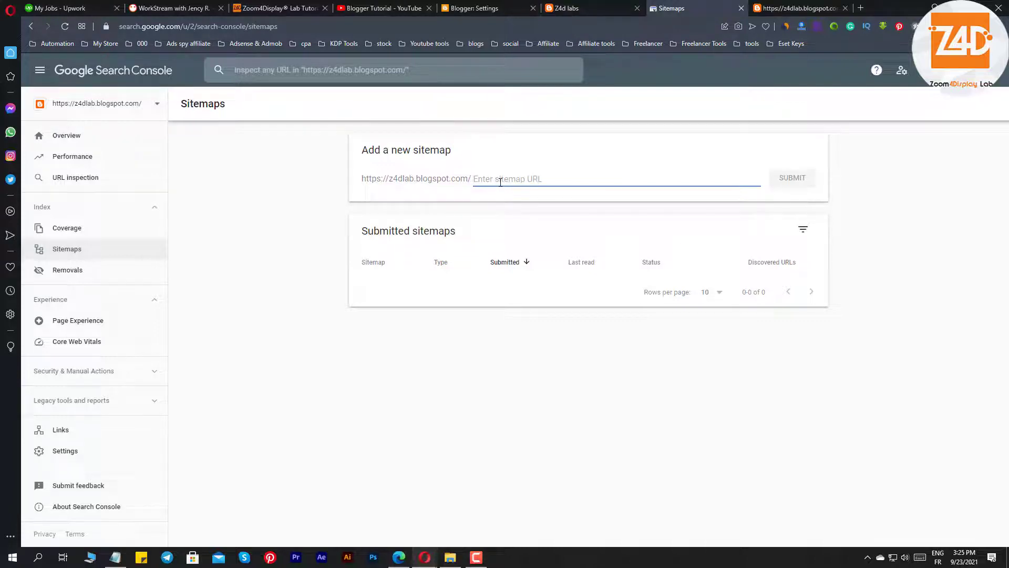
{"action": "type", "text": "s"}
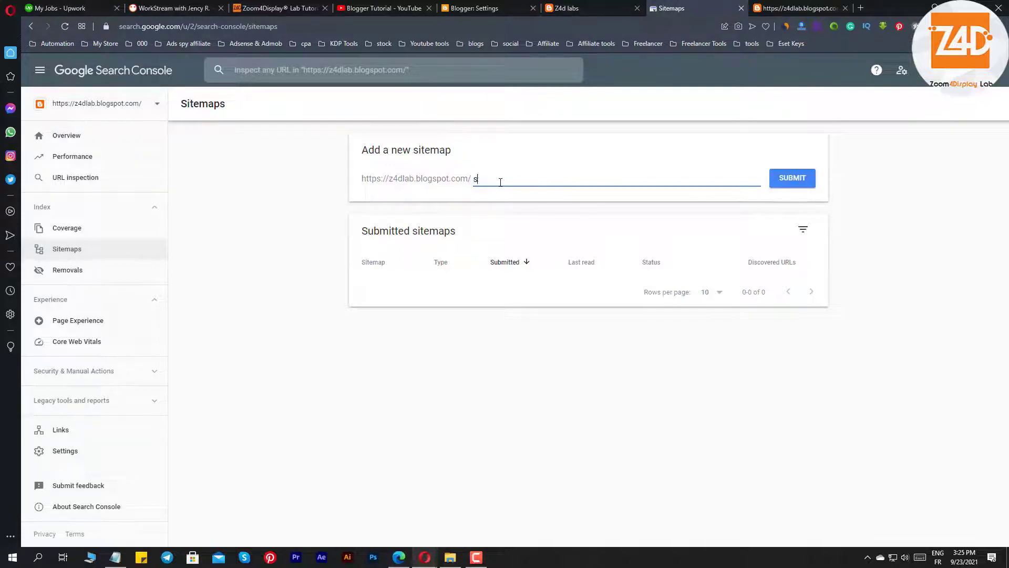
{"action": "type", "text": "ite"}
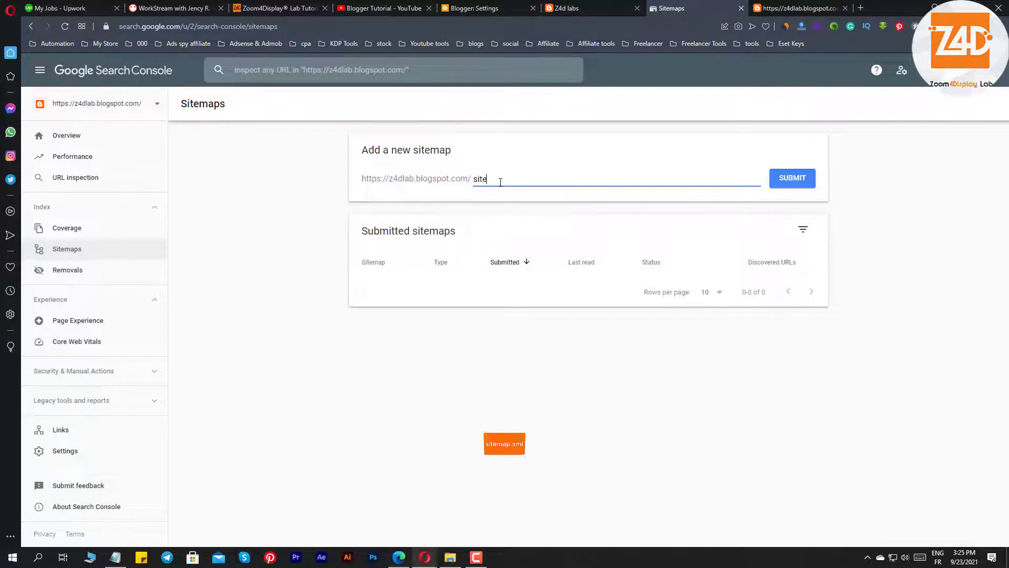
{"action": "type", "text": "map."}
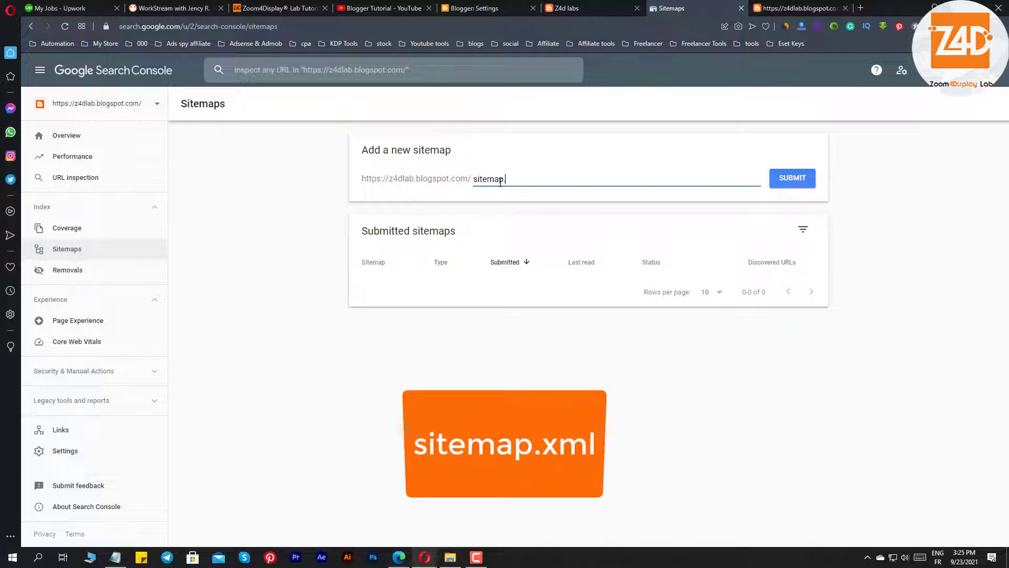
{"action": "type", "text": "xml"}
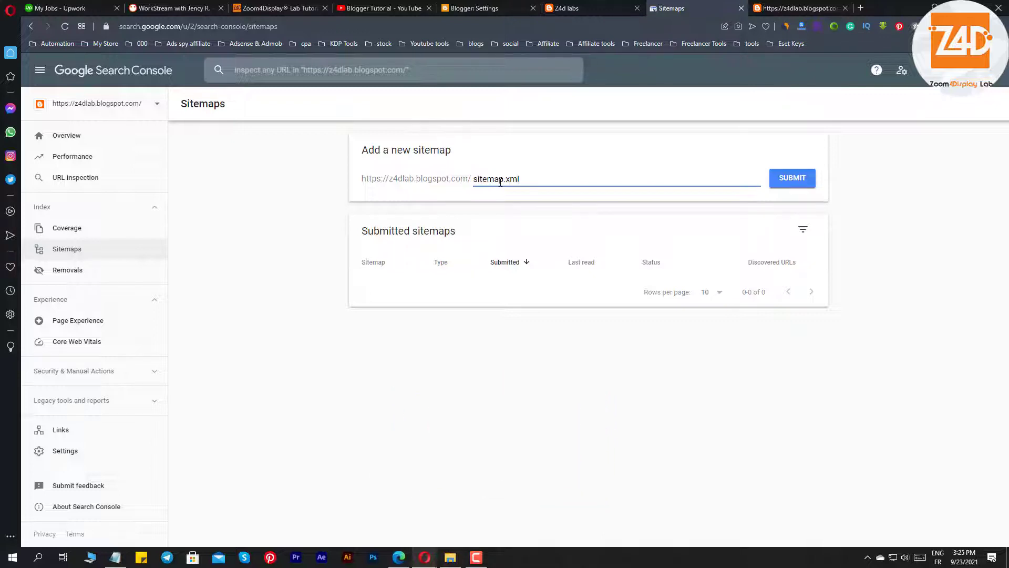
{"action": "left_click", "coordinate": [795, 182]}
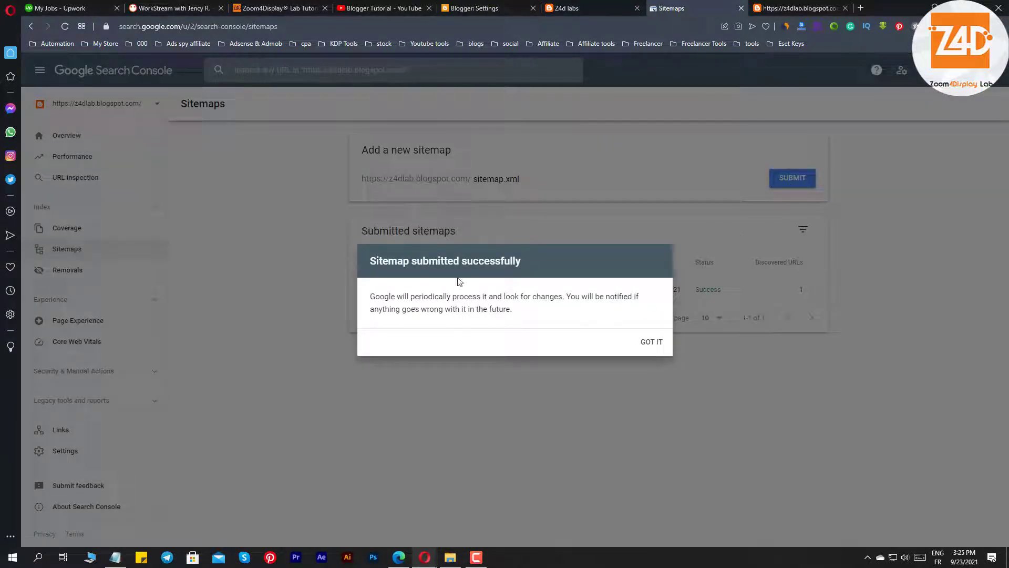
{"action": "left_click", "coordinate": [653, 341]}
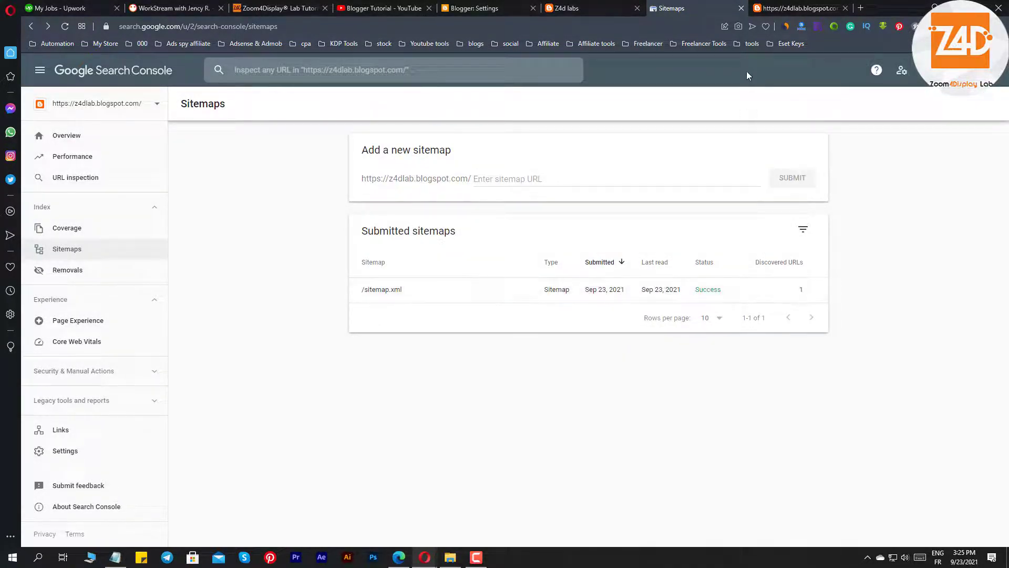
{"action": "left_click", "coordinate": [605, 9]}
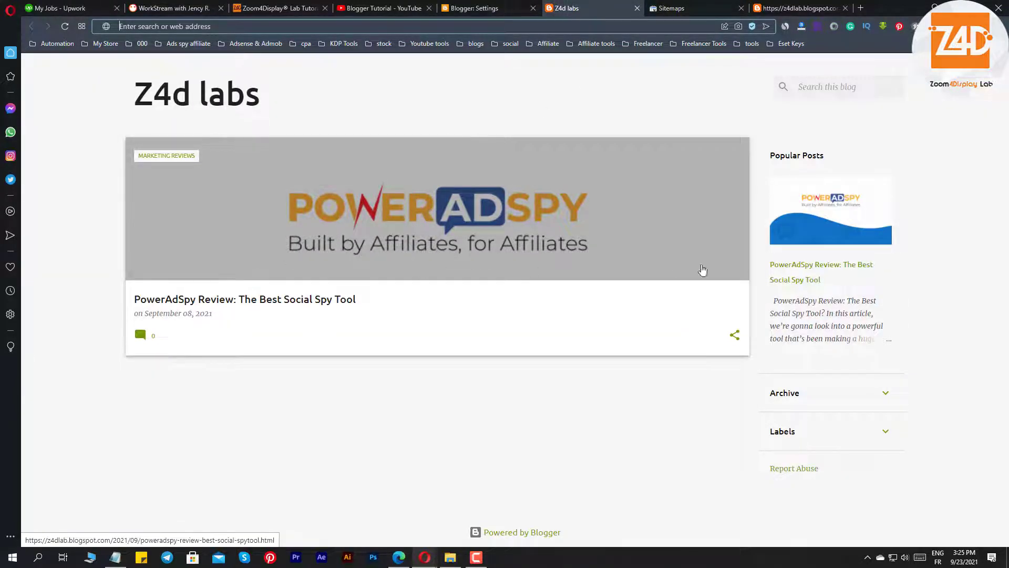
{"action": "left_click", "coordinate": [664, 9]}
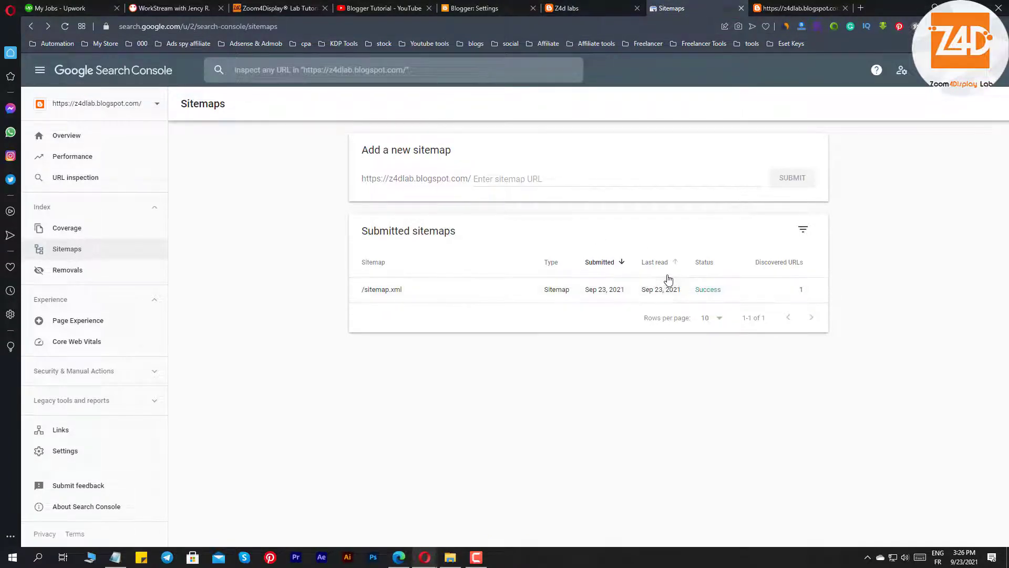
{"action": "left_click", "coordinate": [593, 8]}
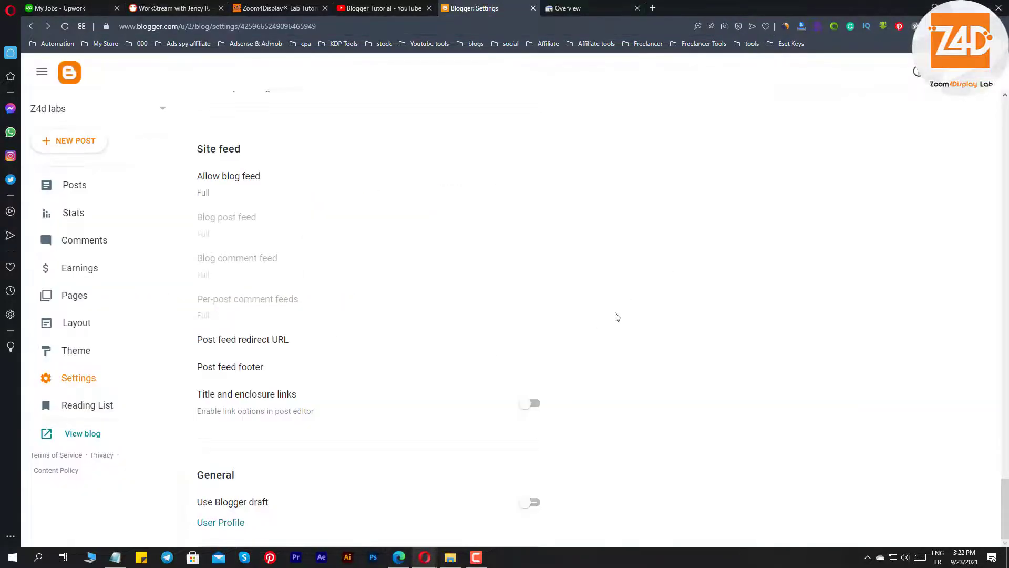
Check under Crawlers and indexing that custom robots.txt and custom robots header tags are both on.
{"action": "scroll", "coordinate": [604, 316], "scroll_direction": "down", "scroll_amount": 10}
{"action": "scroll", "coordinate": [592, 315], "scroll_direction": "up", "scroll_amount": 10}
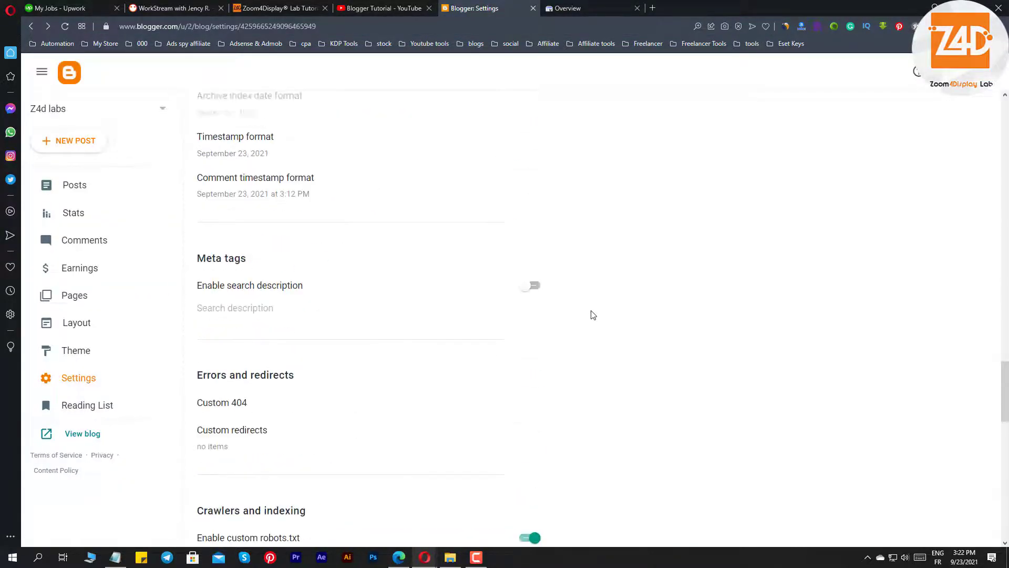
{"action": "scroll", "coordinate": [593, 315], "scroll_direction": "up", "scroll_amount": 15}
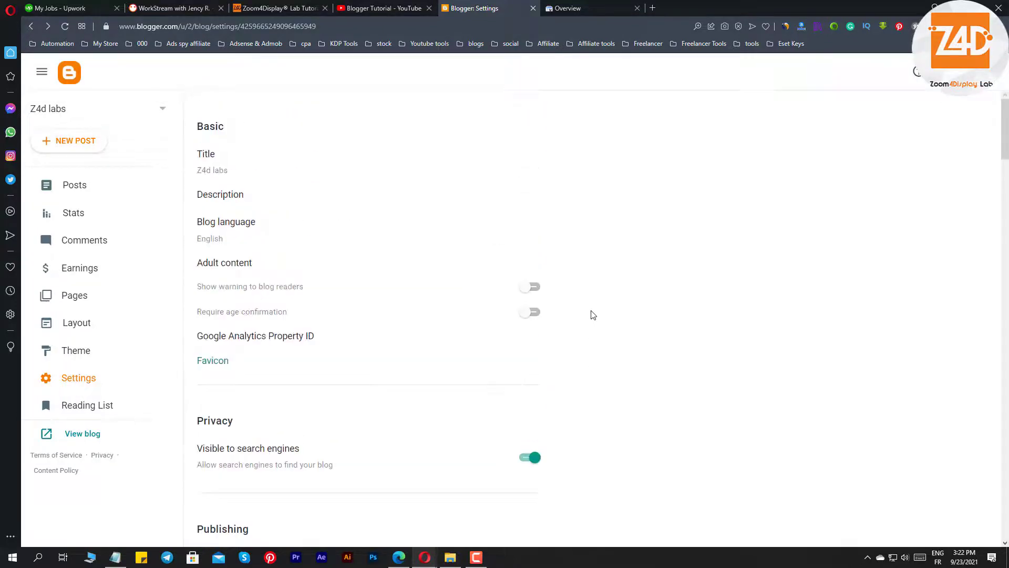
{"action": "scroll", "coordinate": [549, 215], "scroll_direction": "down", "scroll_amount": 12}
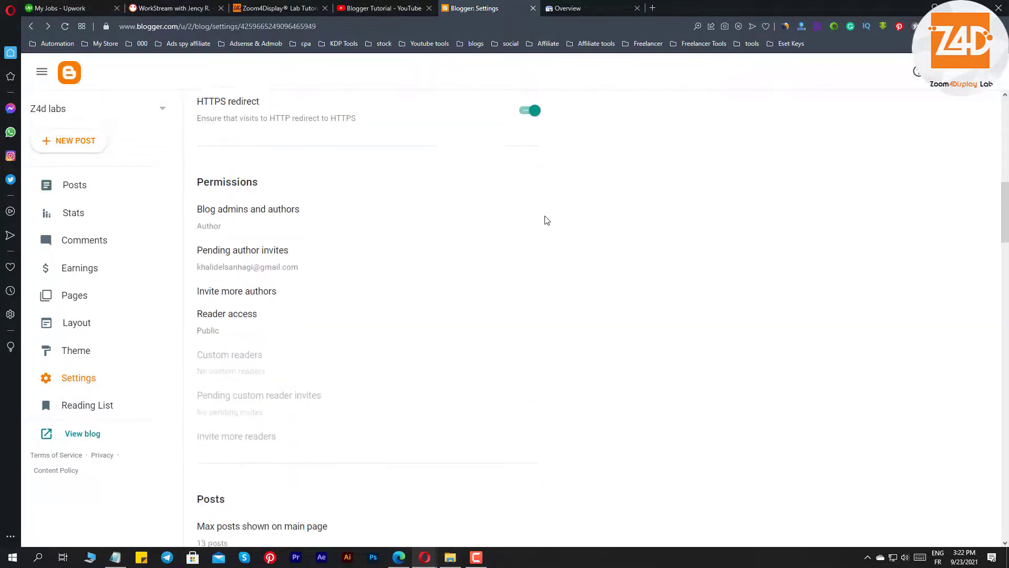
{"action": "scroll", "coordinate": [547, 220], "scroll_direction": "down", "scroll_amount": 12}
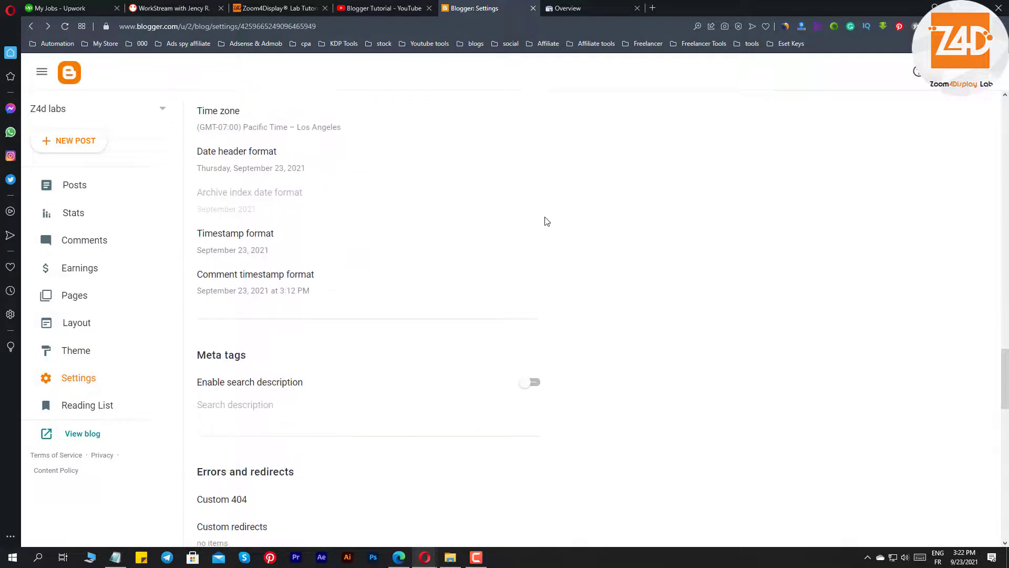
{"action": "scroll", "coordinate": [547, 221], "scroll_direction": "up", "scroll_amount": 6}
{"action": "scroll", "coordinate": [547, 221], "scroll_direction": "up", "scroll_amount": 12}
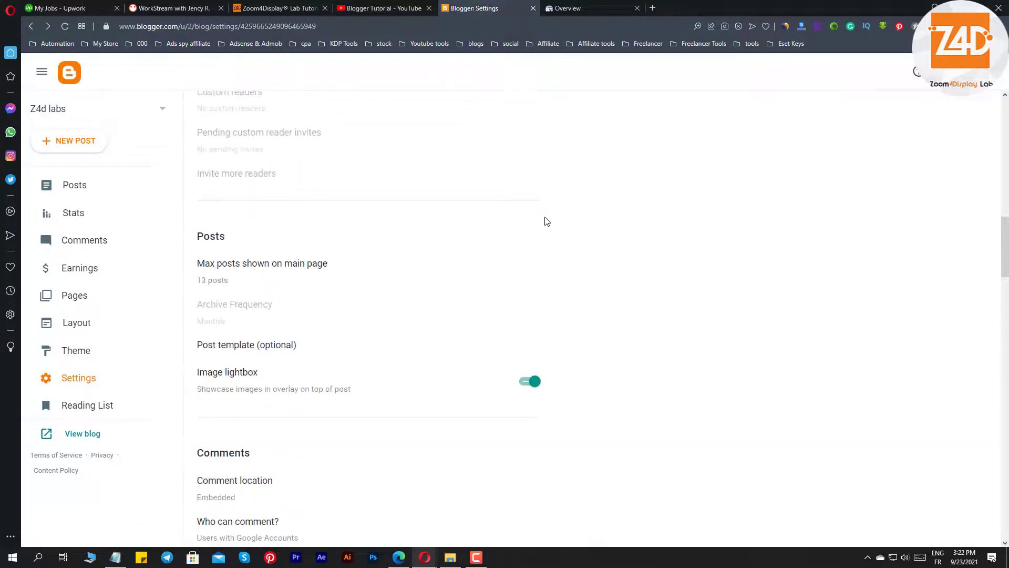
{"action": "scroll", "coordinate": [537, 232], "scroll_direction": "down", "scroll_amount": 12}
{"action": "scroll", "coordinate": [536, 230], "scroll_direction": "down", "scroll_amount": 15}
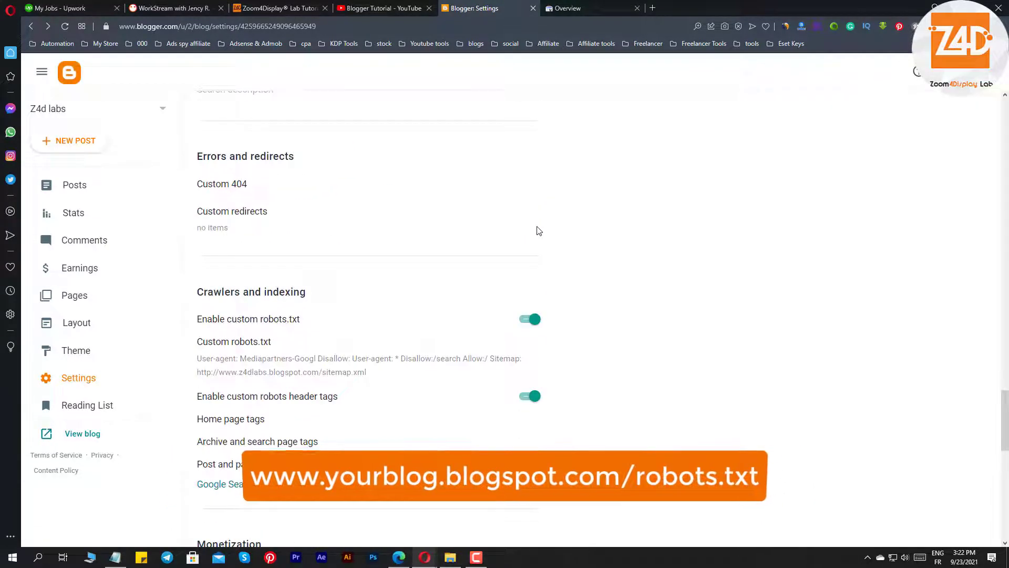
{"action": "scroll", "coordinate": [370, 285], "scroll_direction": "up", "scroll_amount": 4}
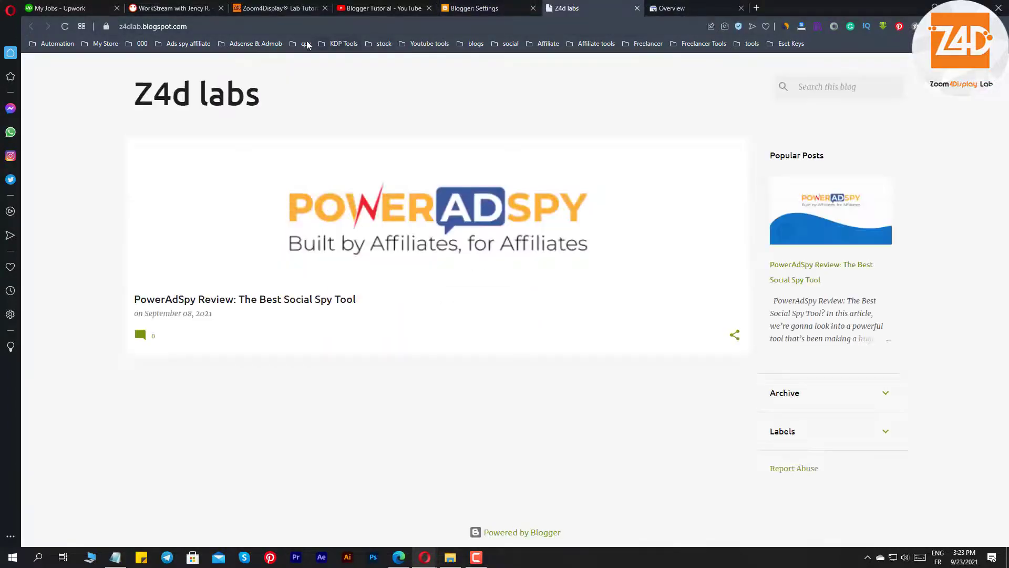
Load z4dlab.blogspot.com/robots.txt to view the custom rules and sitemap line.
{"action": "left_click", "coordinate": [174, 25]}
{"action": "left_click", "coordinate": [201, 26]}
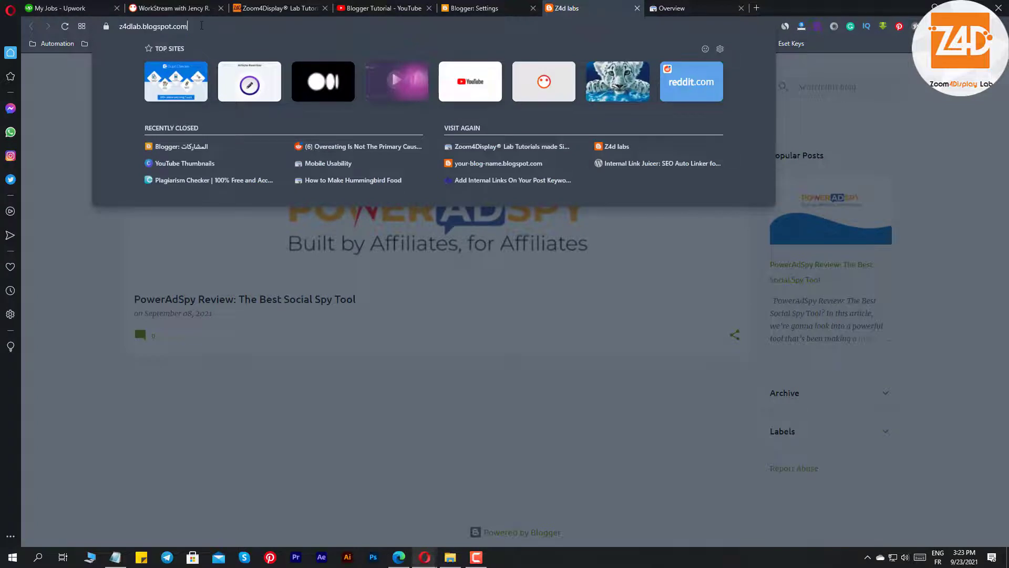
{"action": "type", "text": "/"}
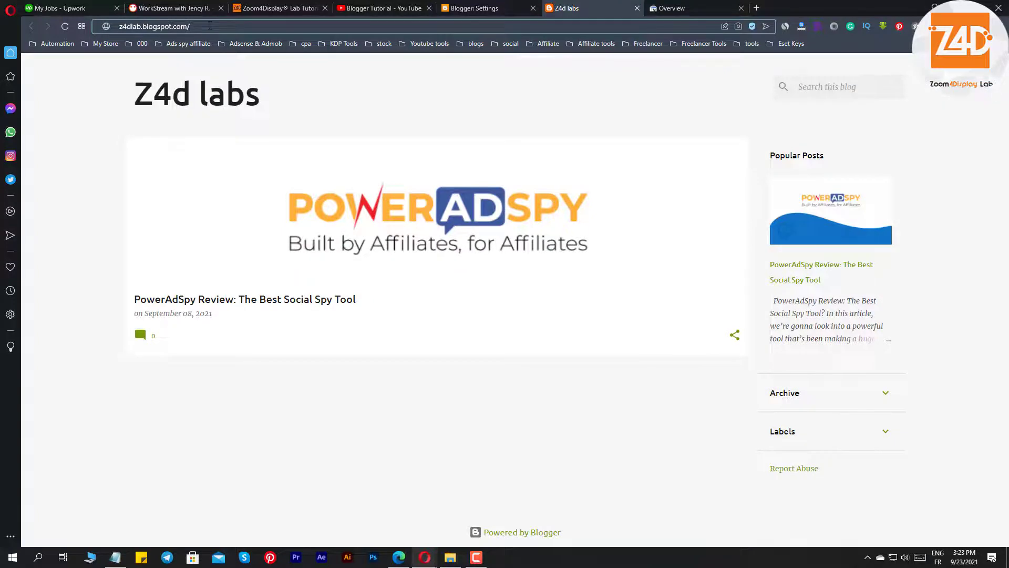
{"action": "type", "text": "robots"}
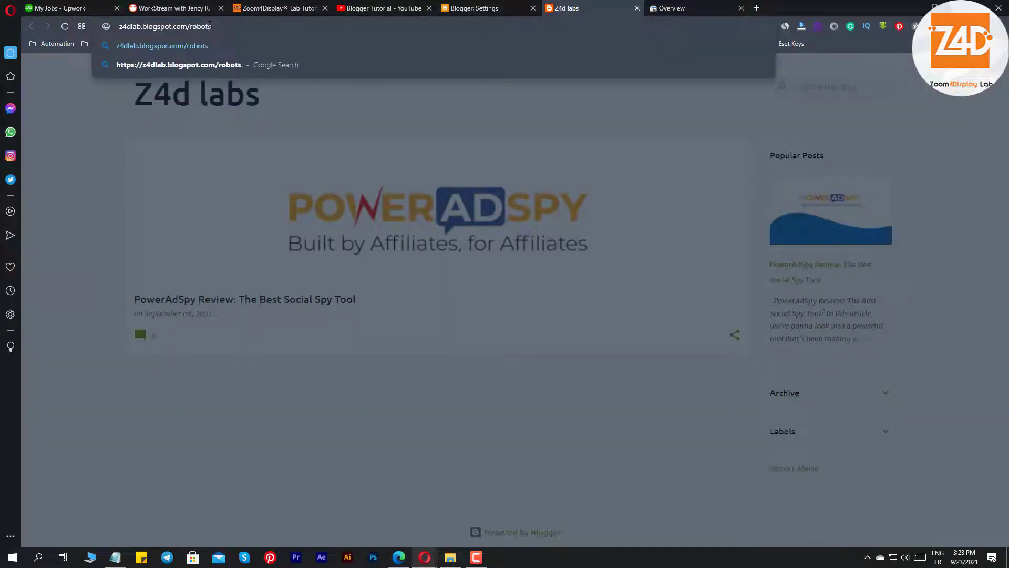
{"action": "type", "text": ".tx"}
{"action": "key", "text": "alt+Return"}
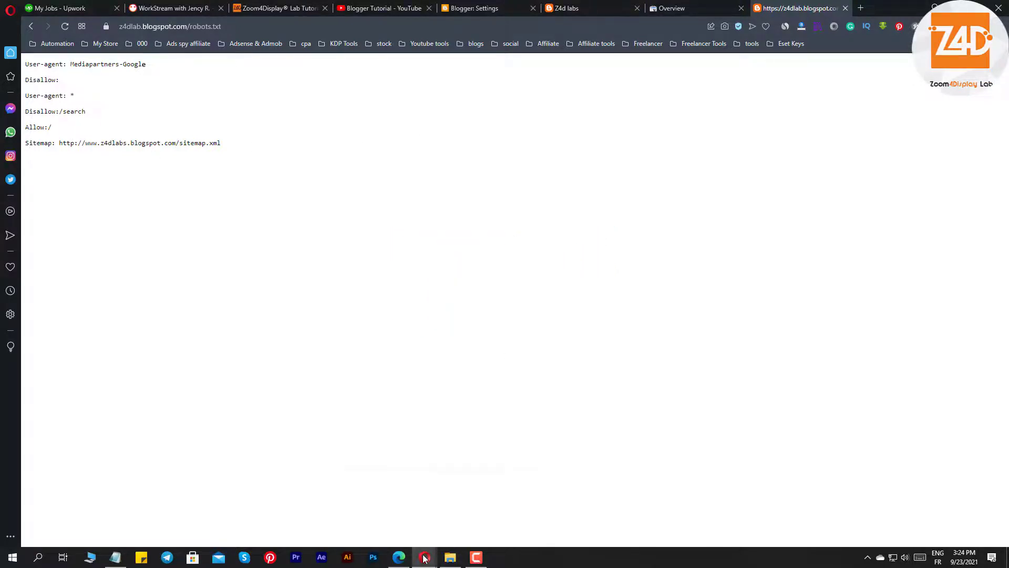
Browse the Zoom4Display Lab Tutorials homepage posts, then switch to the Blogger Tutorial playlist tab.
{"action": "mouse_move", "coordinate": [425, 557]}
{"action": "left_click", "coordinate": [367, 507]}
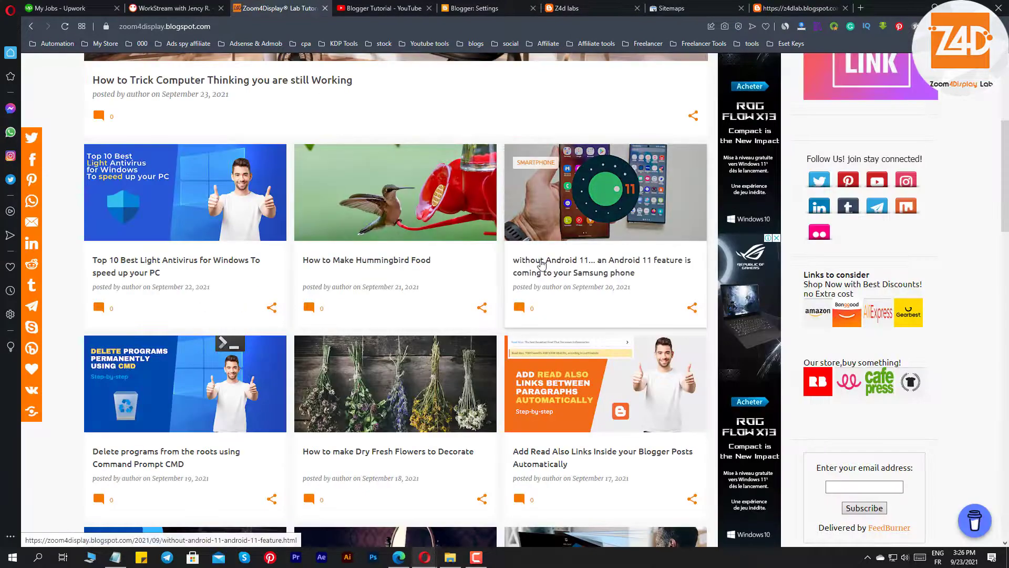
{"action": "scroll", "coordinate": [542, 264], "scroll_direction": "up", "scroll_amount": 5}
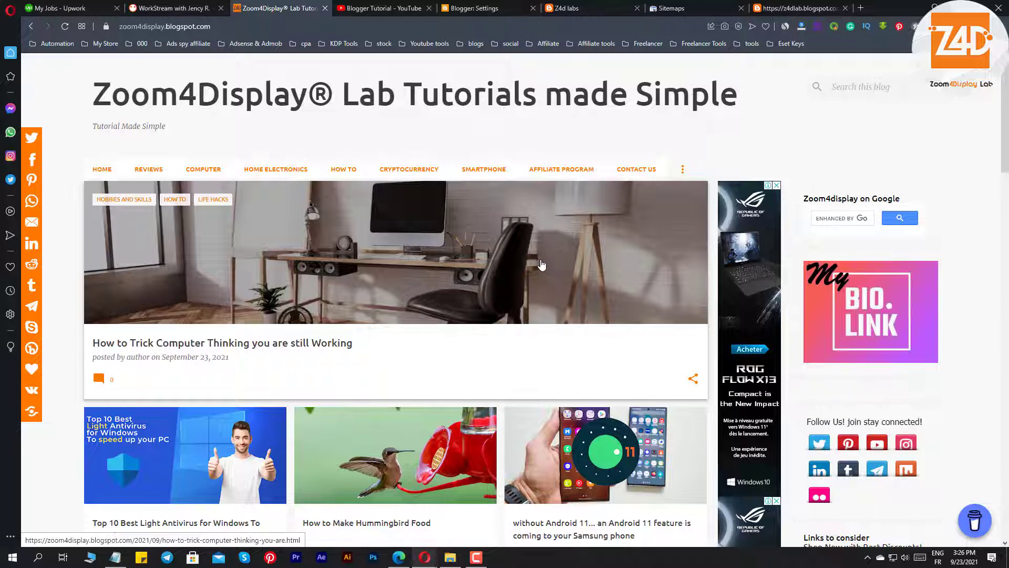
{"action": "scroll", "coordinate": [541, 264], "scroll_direction": "down", "scroll_amount": 3}
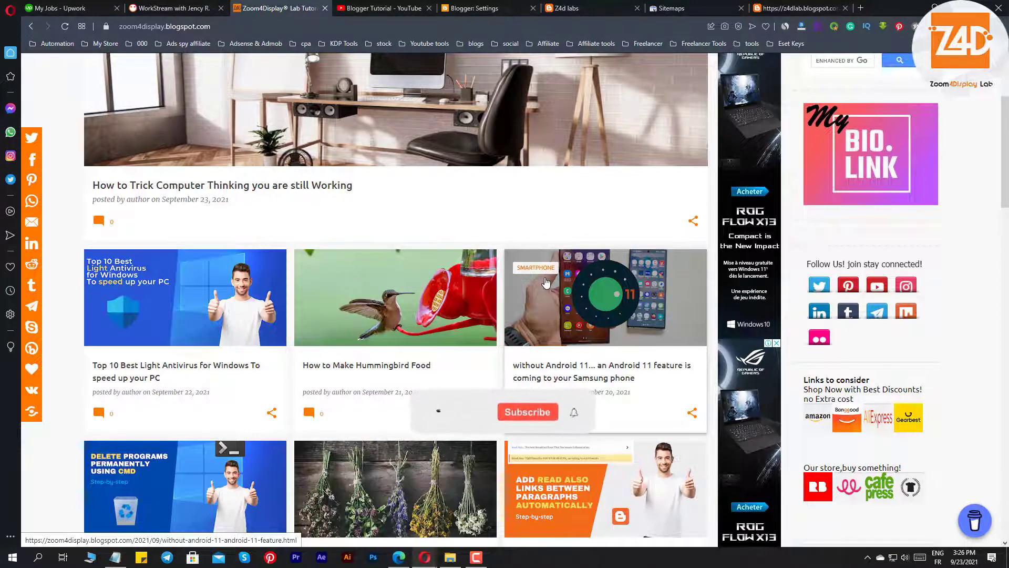
{"action": "scroll", "coordinate": [545, 282], "scroll_direction": "down", "scroll_amount": 4}
{"action": "scroll", "coordinate": [545, 282], "scroll_direction": "down", "scroll_amount": 5}
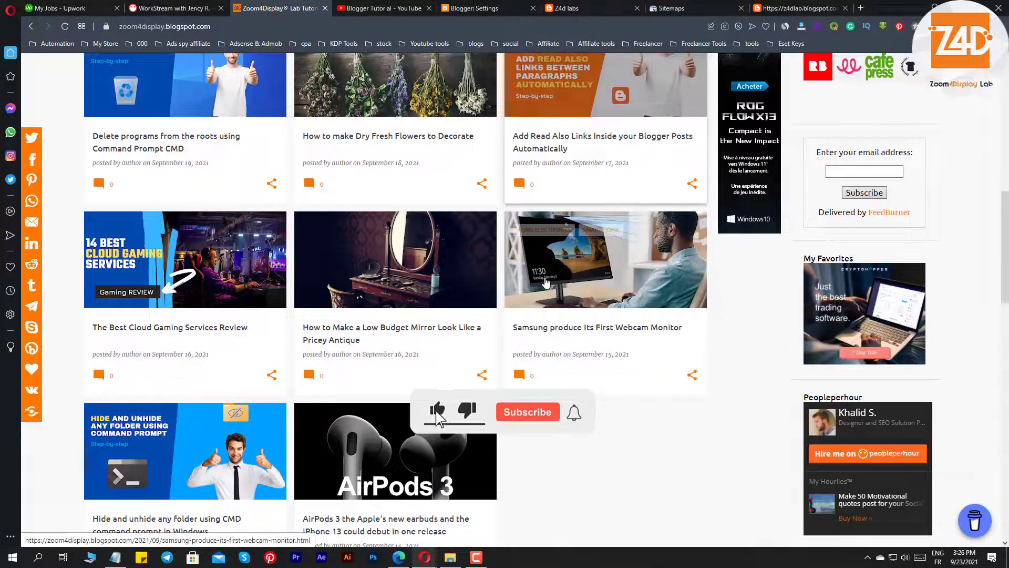
{"action": "scroll", "coordinate": [545, 282], "scroll_direction": "up", "scroll_amount": 6}
{"action": "scroll", "coordinate": [546, 282], "scroll_direction": "up", "scroll_amount": 6}
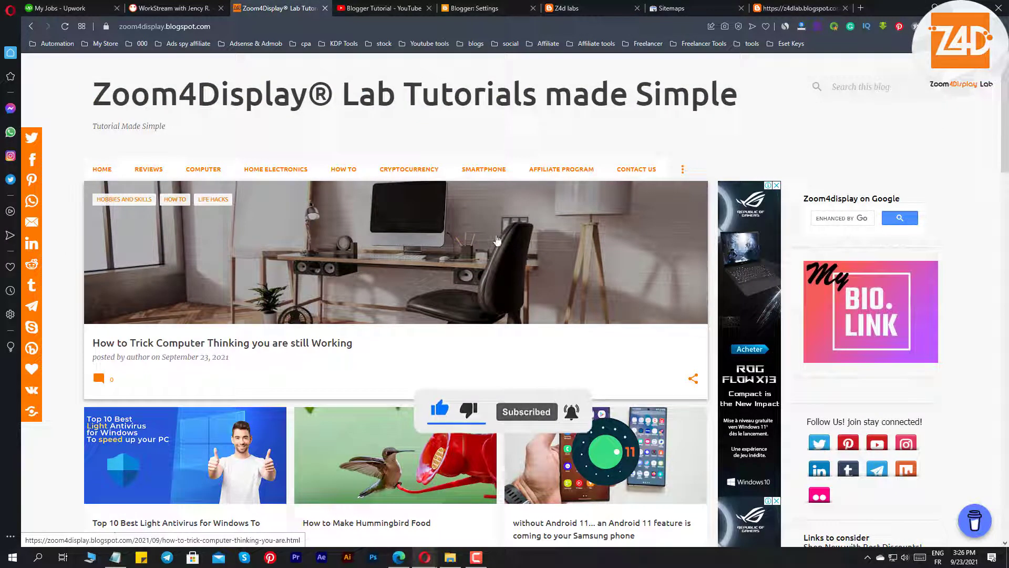
{"action": "key", "text": "ctrl+Tab"}
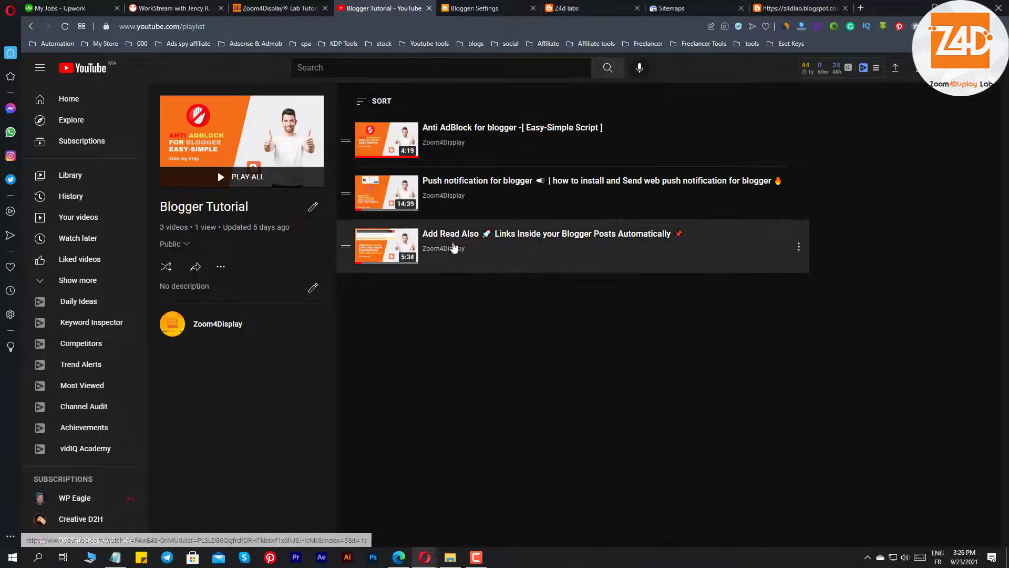